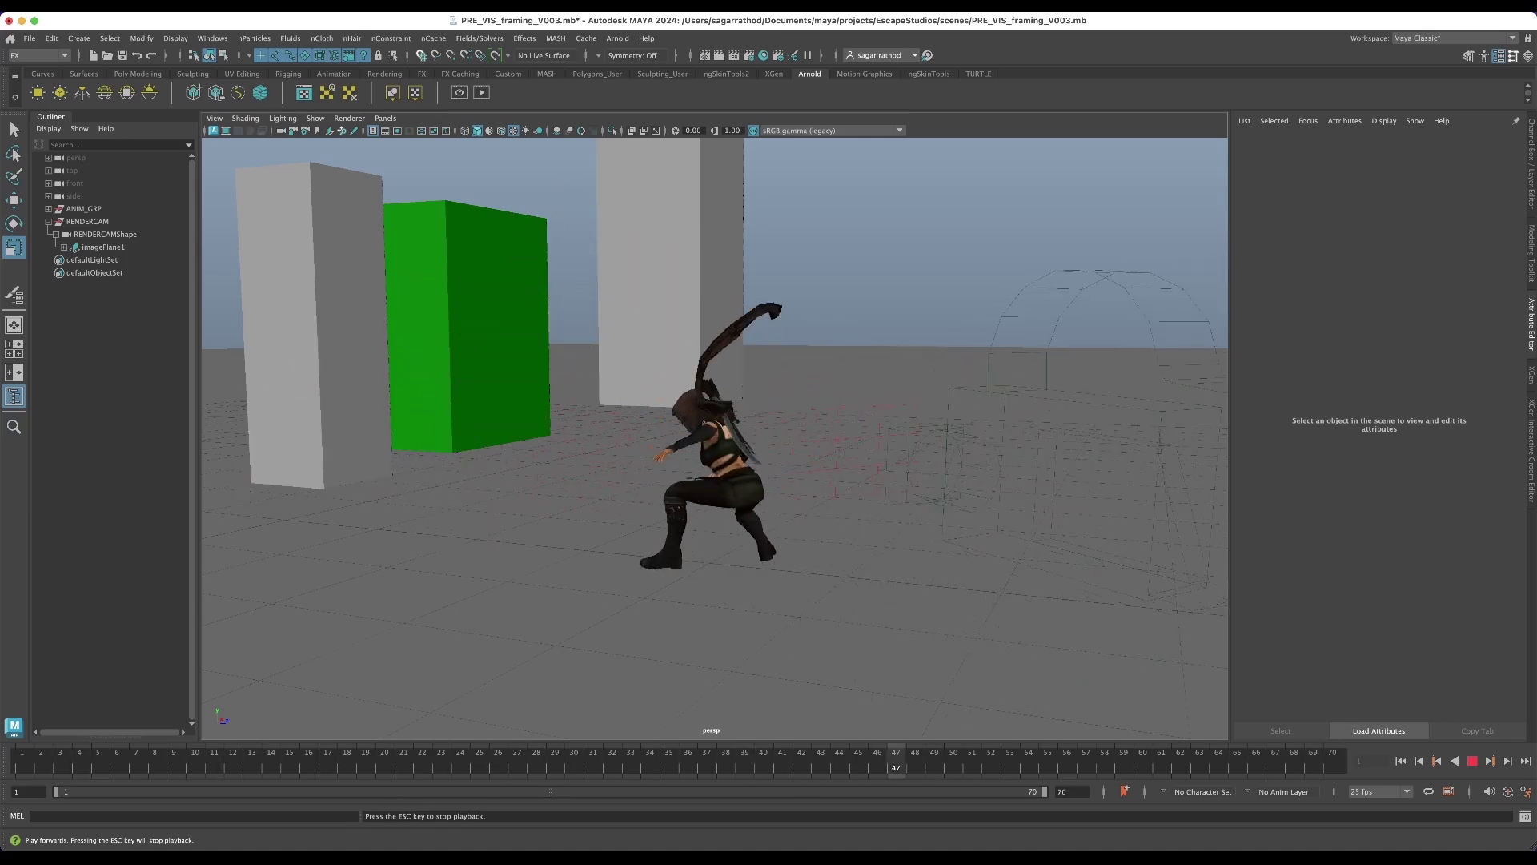
- Stop the playback, hide the RENDERCAM camera in the perspective view, and clear the selection
key(Escape)
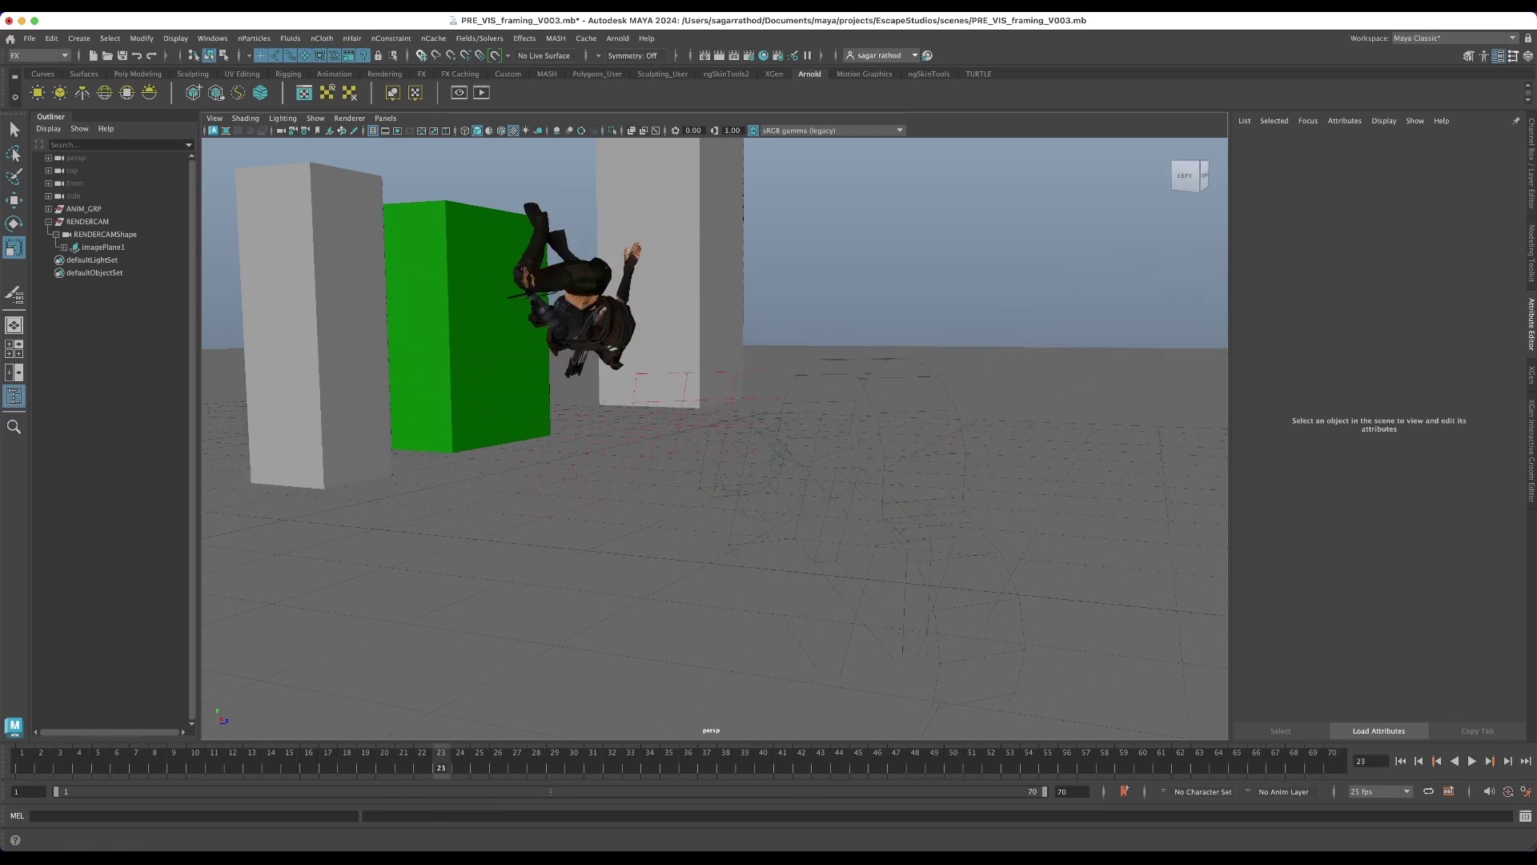
alt+drag(713, 432, 744, 413)
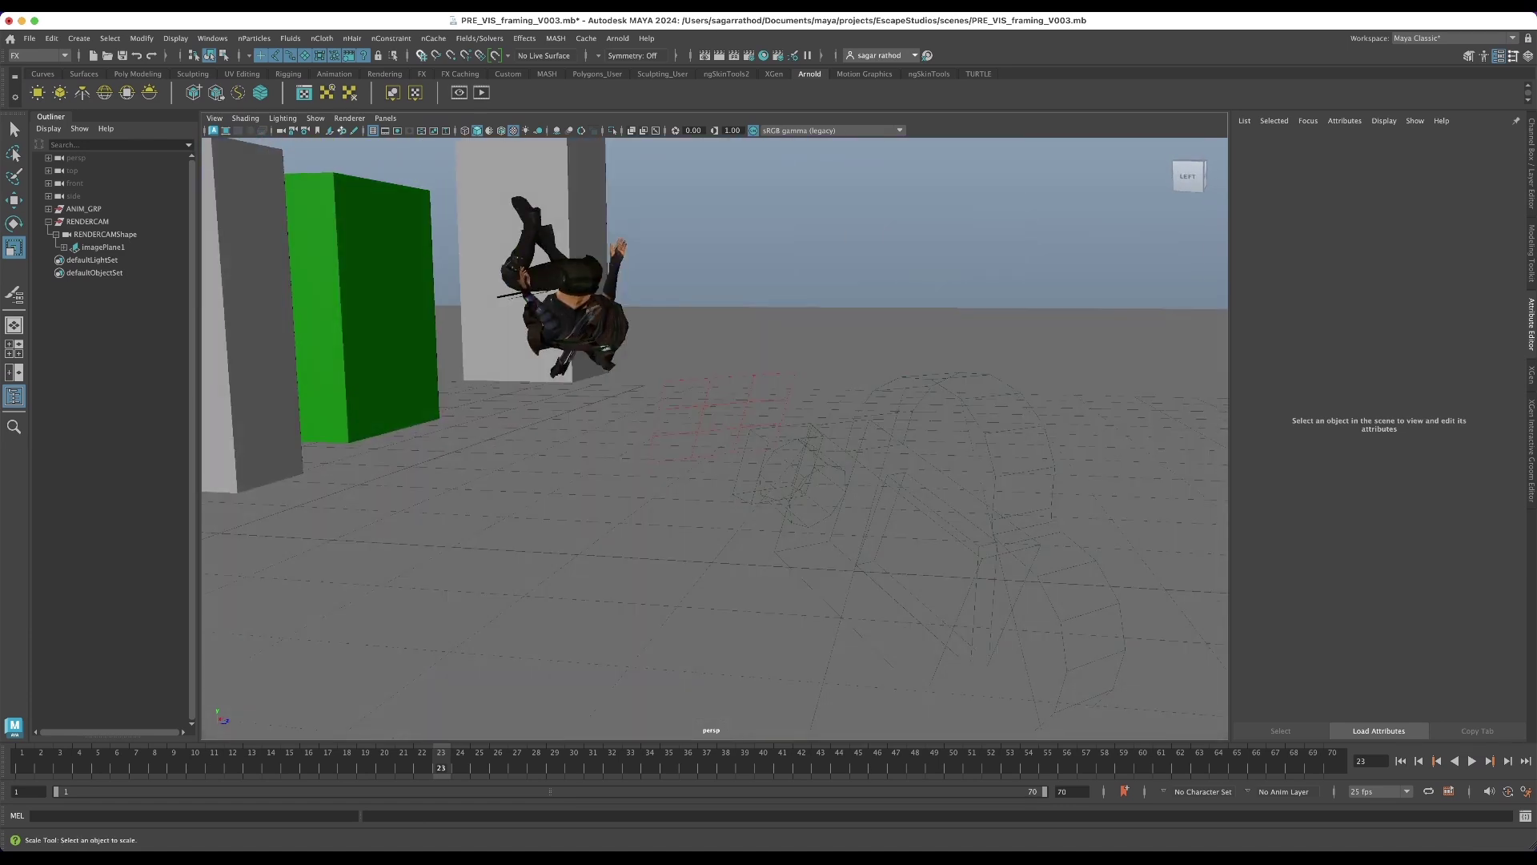
click(87, 221)
key(h)
alt+drag(744, 432, 781, 425)
key(alt+d)
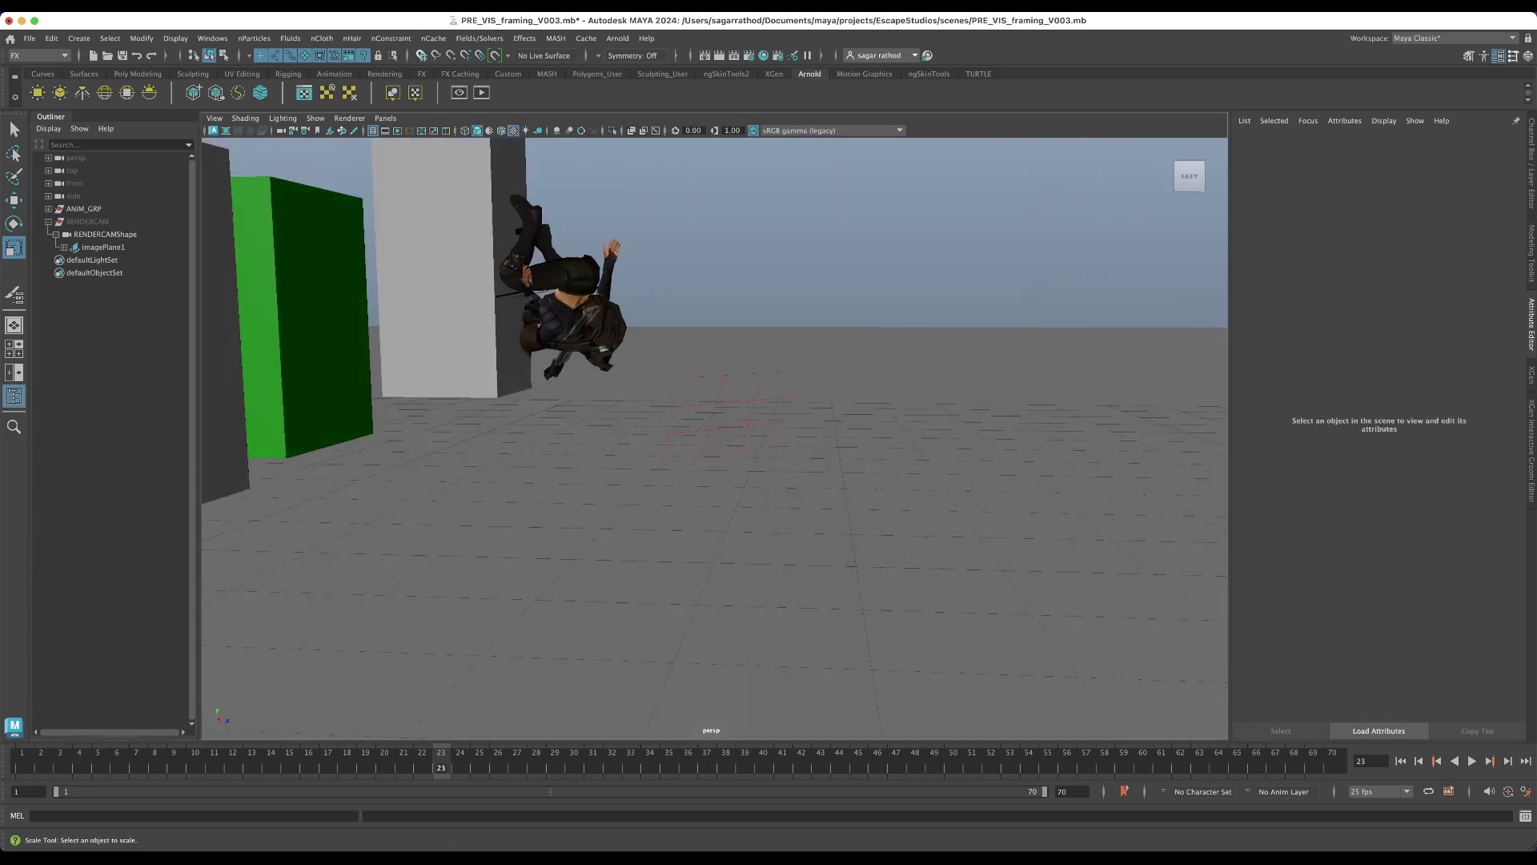
- Set the display mode of imagePlane1 to None and return to frame 1
click(103, 246)
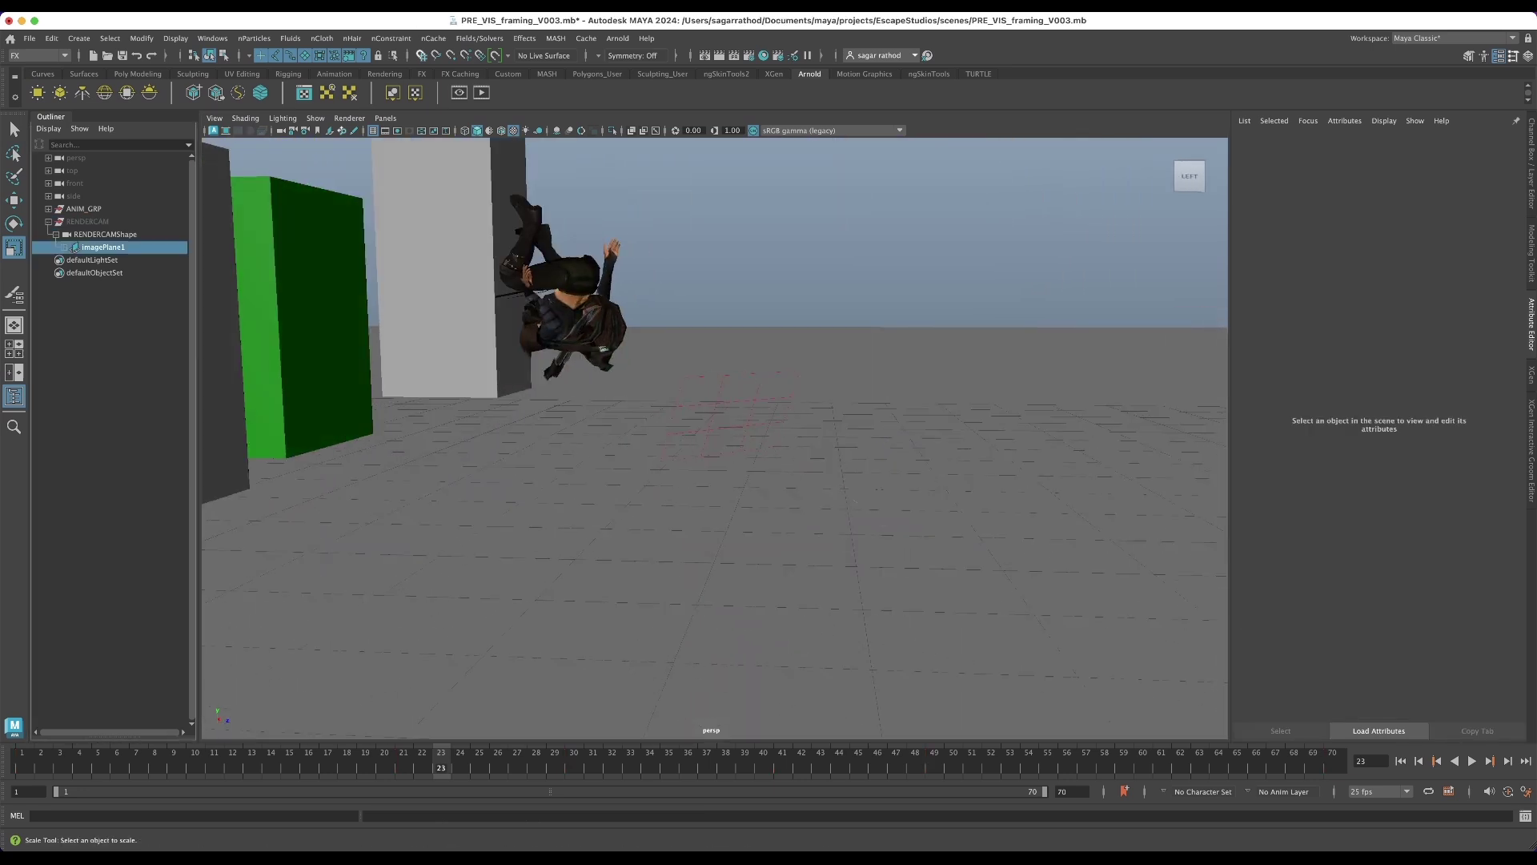
click(1367, 301)
click(1352, 316)
drag(441, 760, 21, 761)
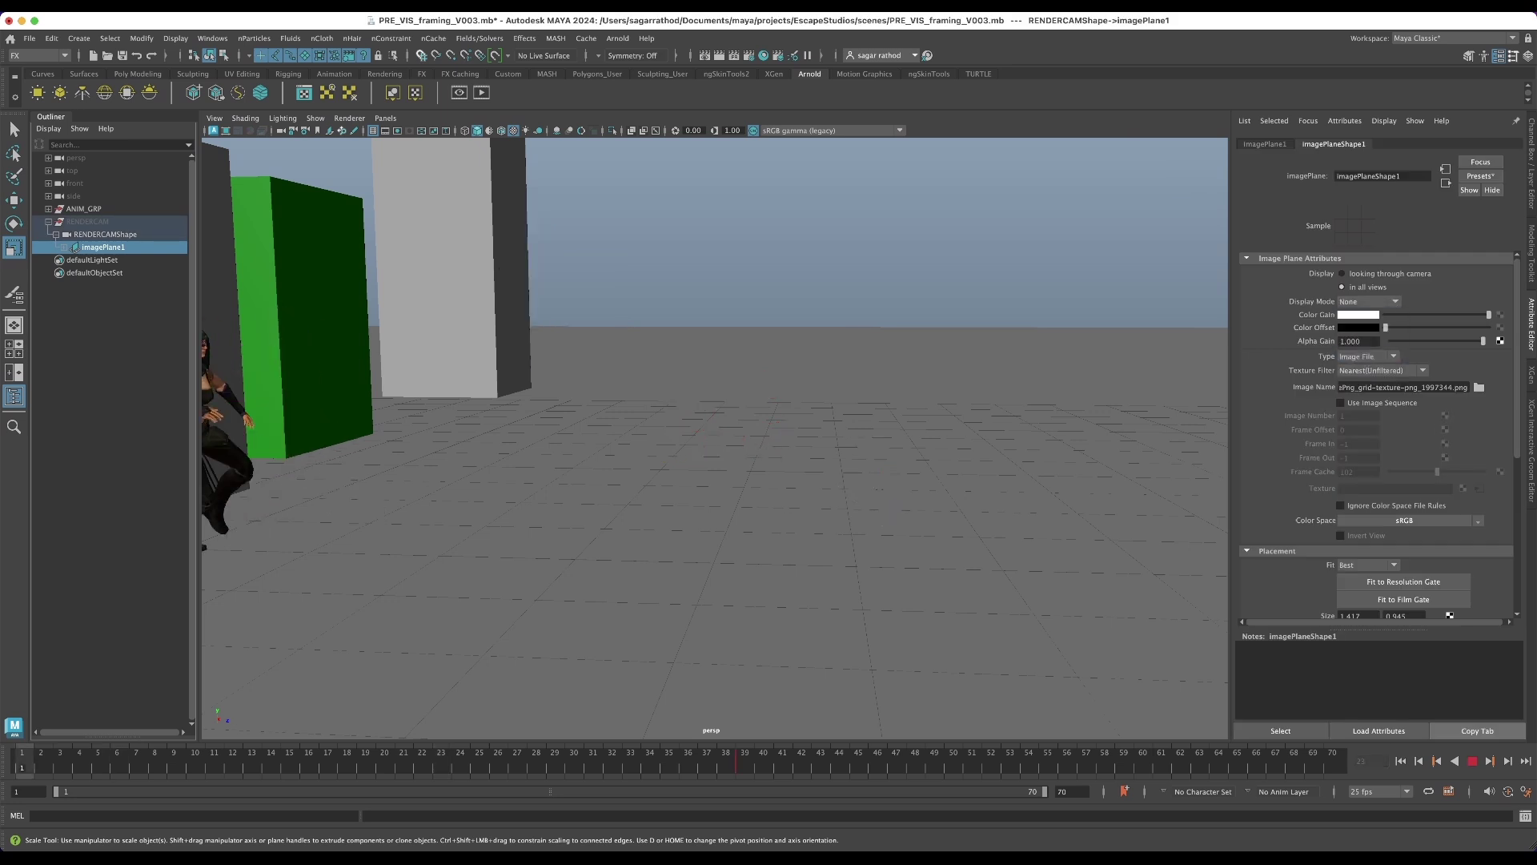
- Deselect everything and review the character animation in the perspective view from several angles around the character
alt+drag(720, 448, 632, 444)
alt+middle_drag(681, 448, 729, 442)
alt+drag(720, 448, 764, 447)
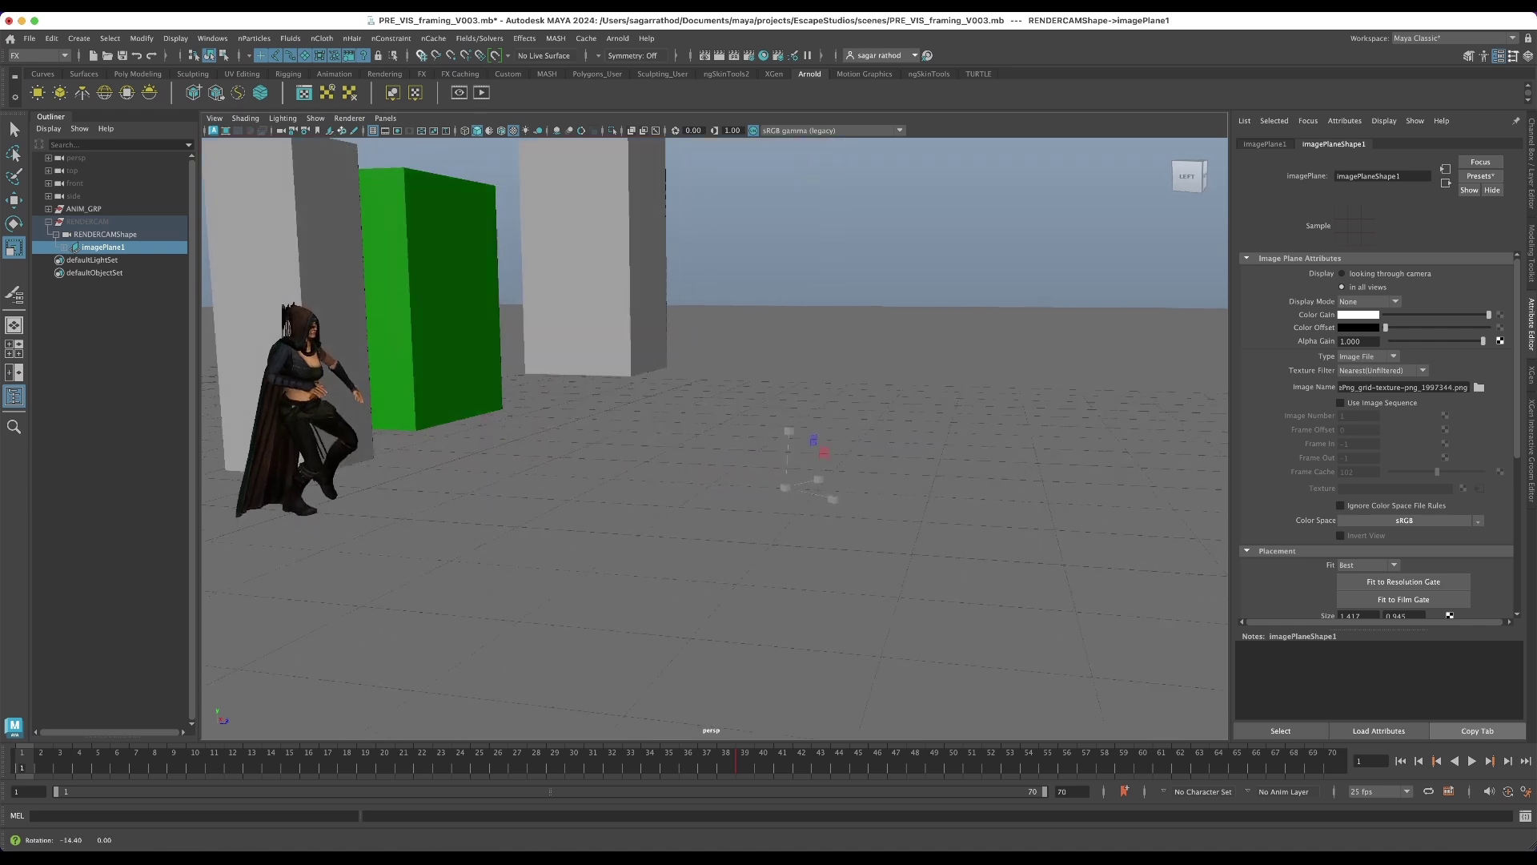
click(880, 480)
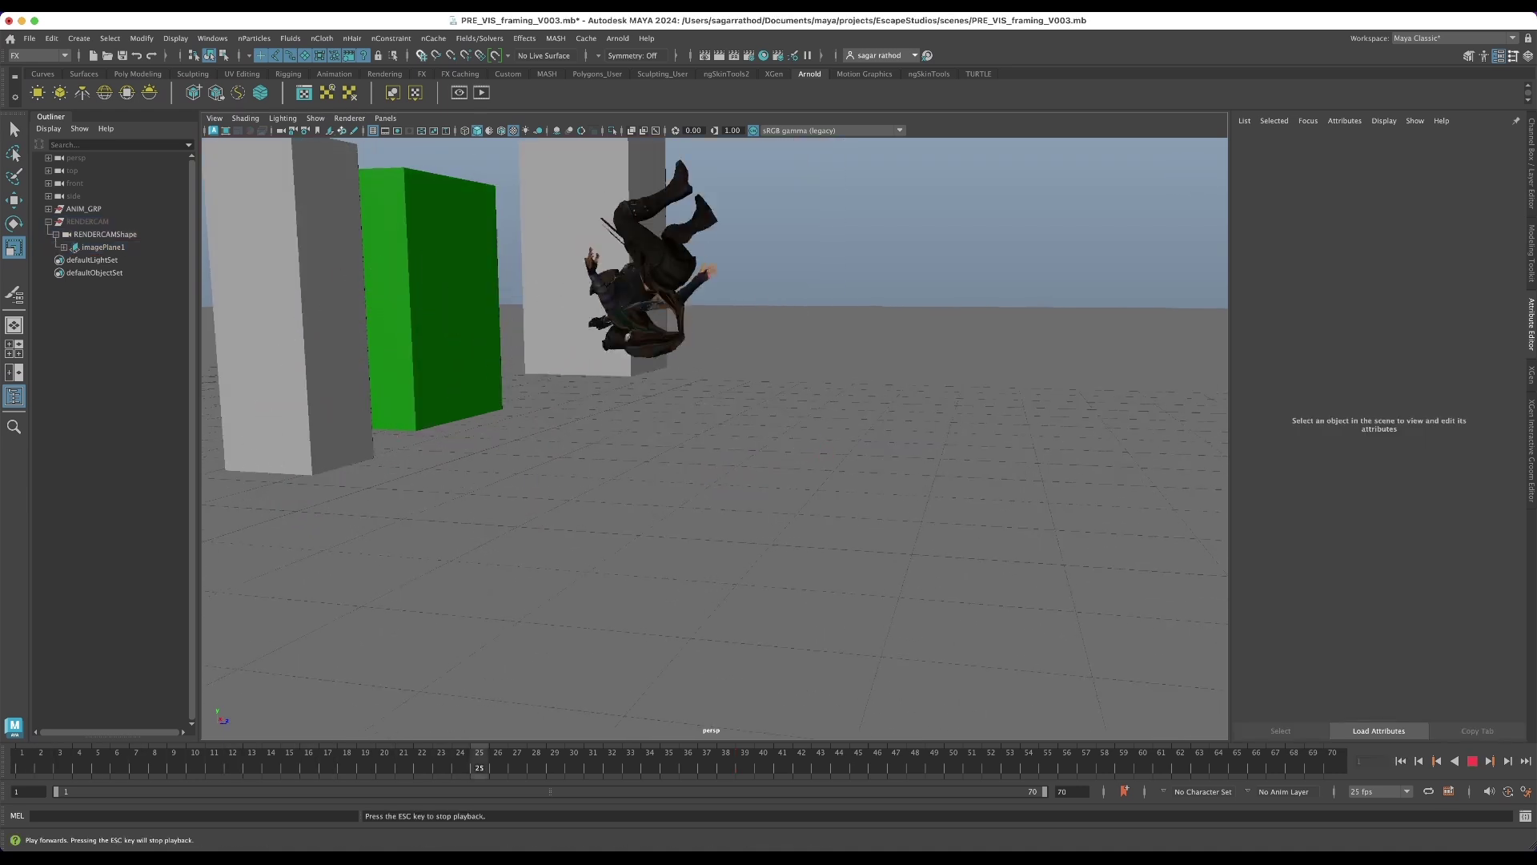
alt+drag(803, 283, 438, 272)
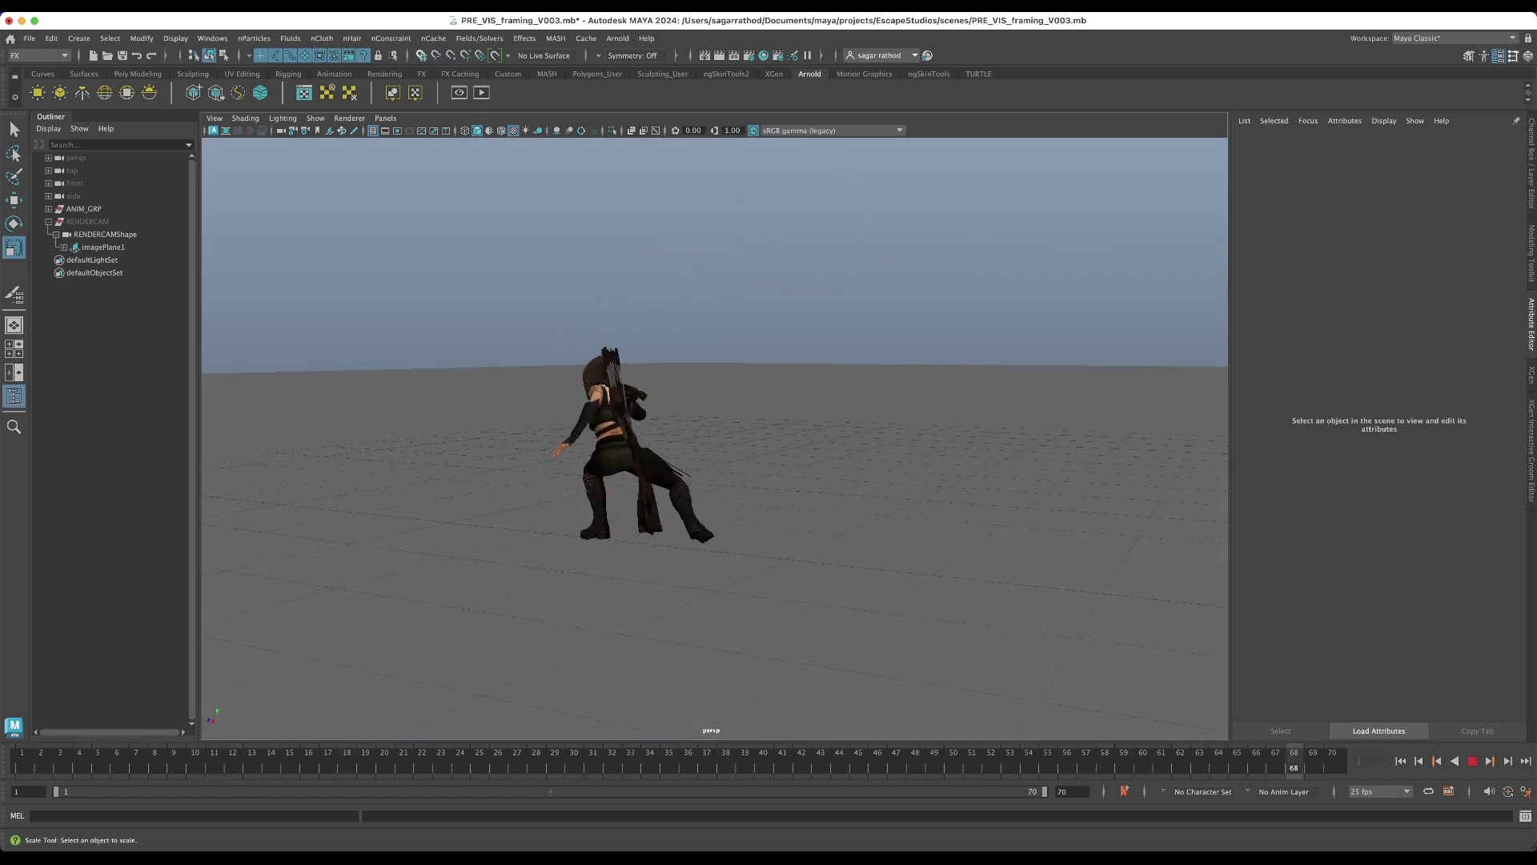
alt+drag(438, 272, 834, 273)
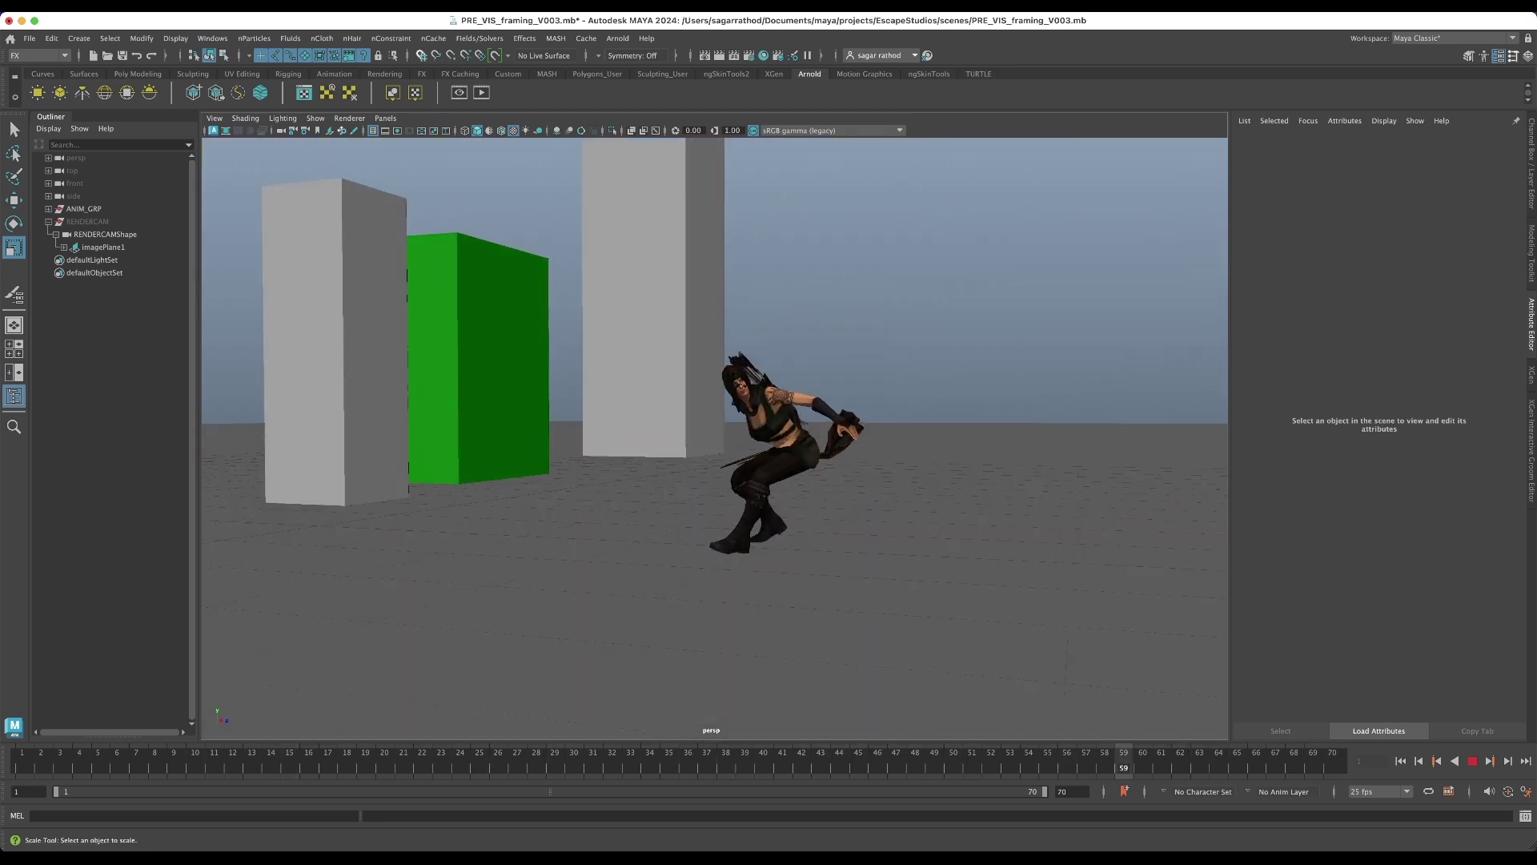
key(Escape)
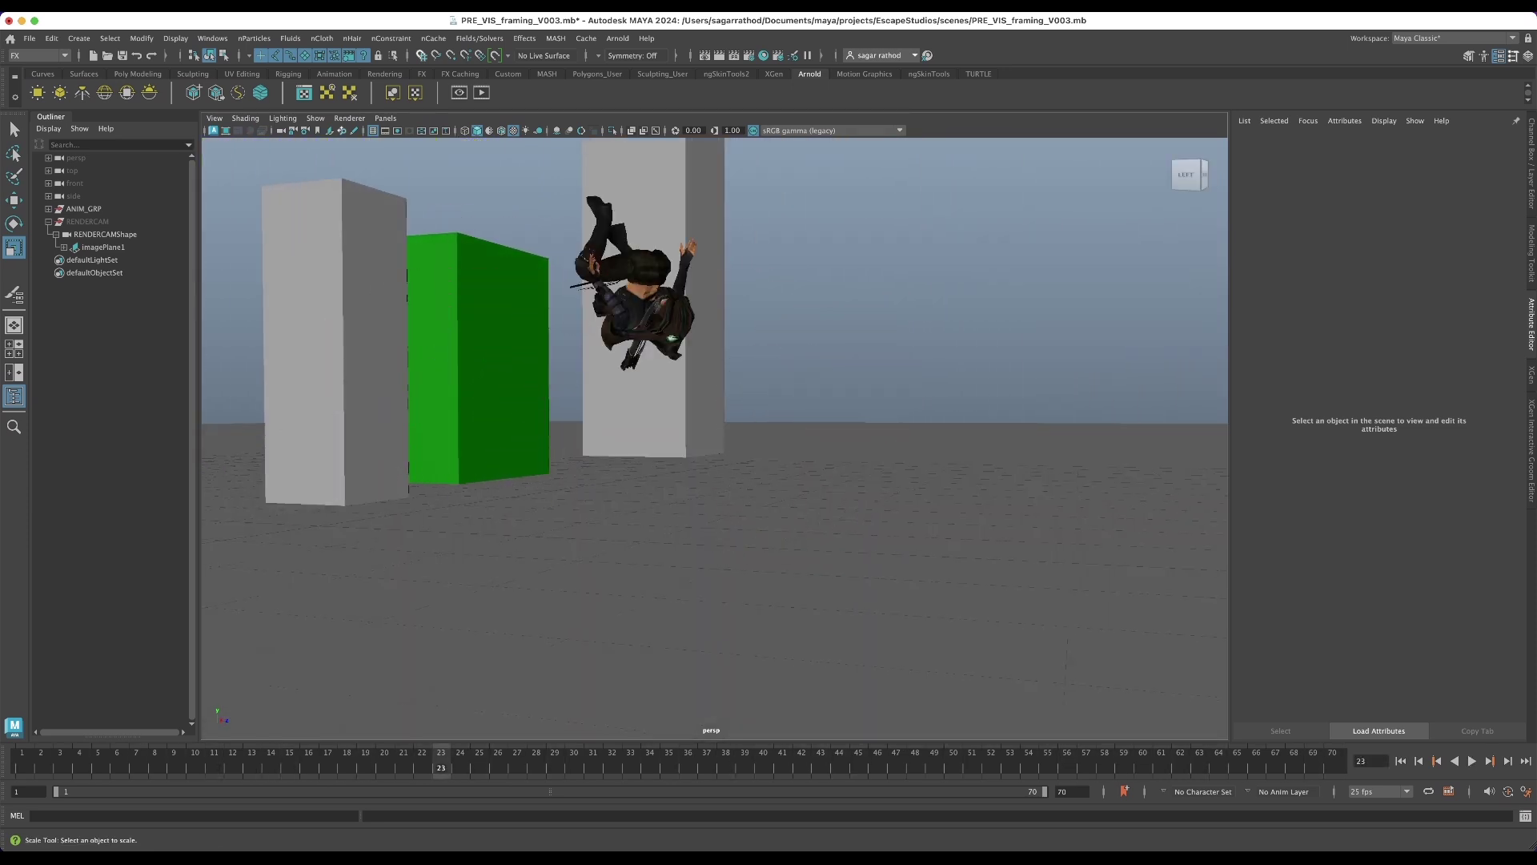
- Unhide RENDERCAM and look through it in the viewport
click(87, 221)
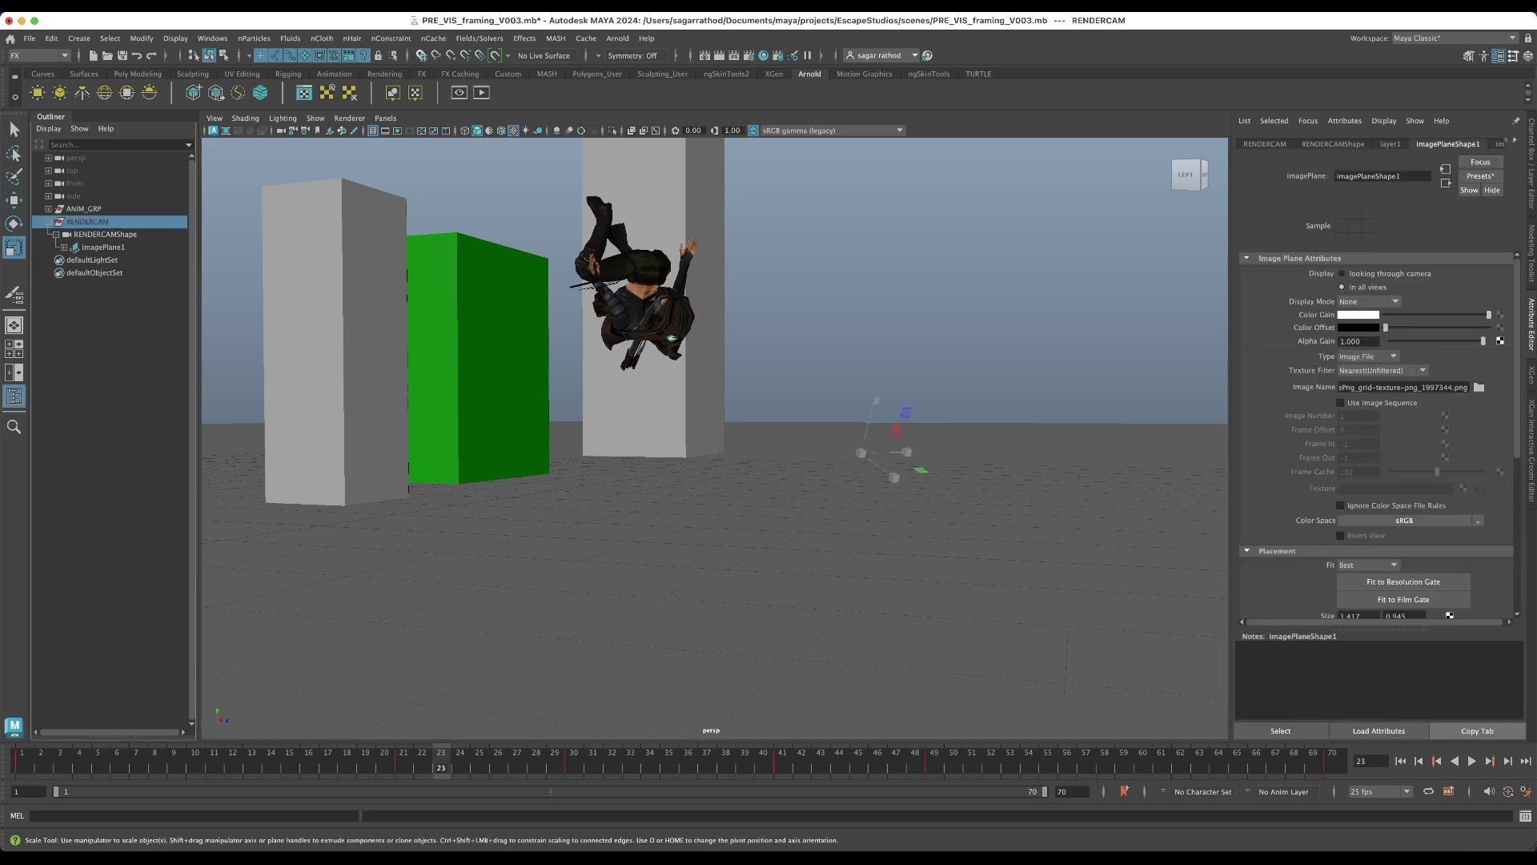
key(h)
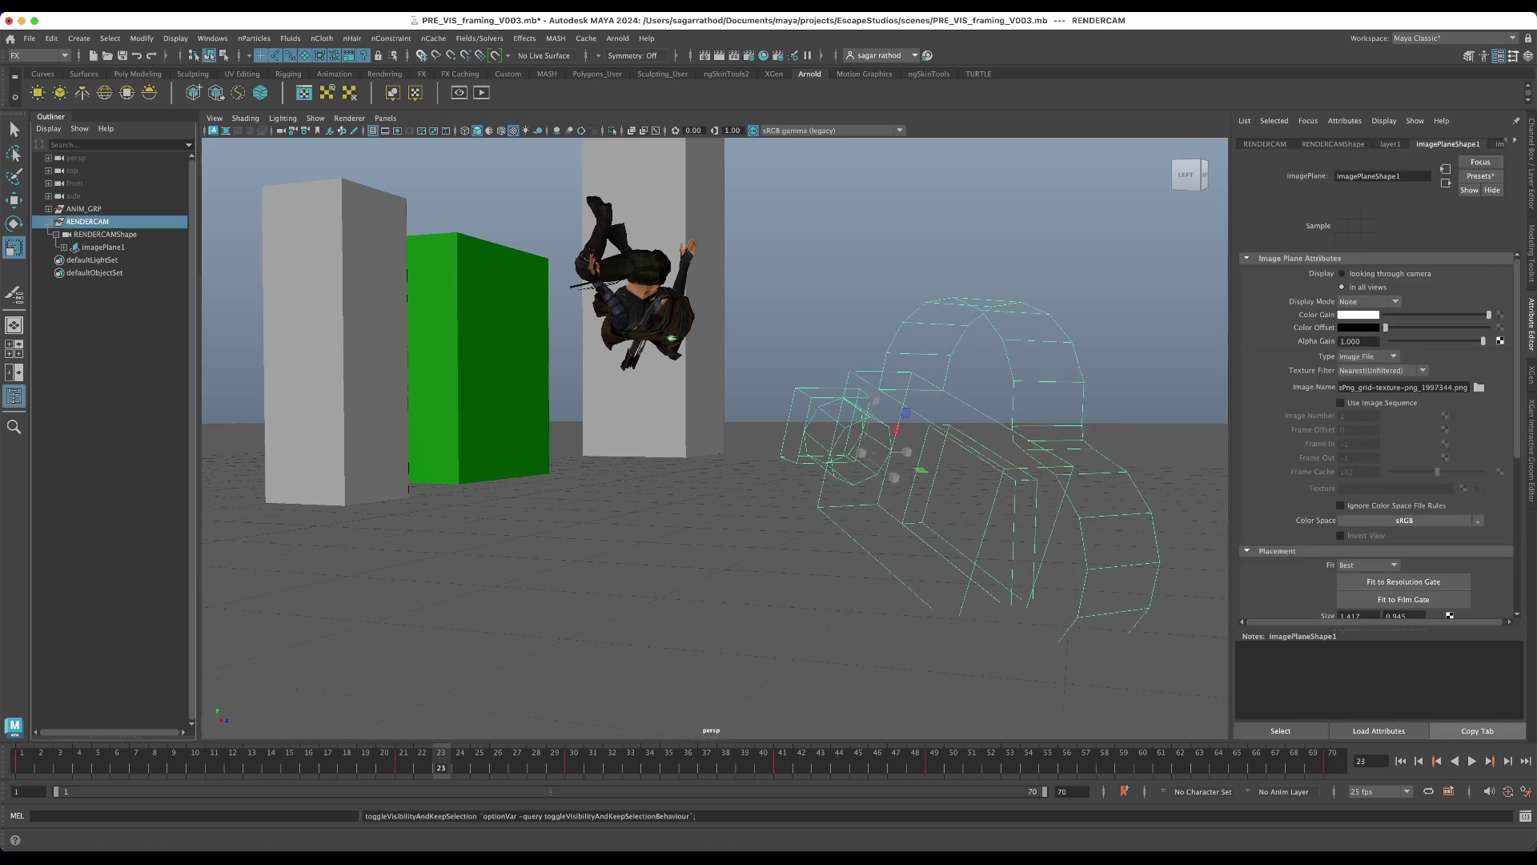
click(385, 117)
mouse_move(404, 144)
click(560, 133)
- Play the shot through RENDERCAM from the first frame to examine the character's framing
key(alt+v)
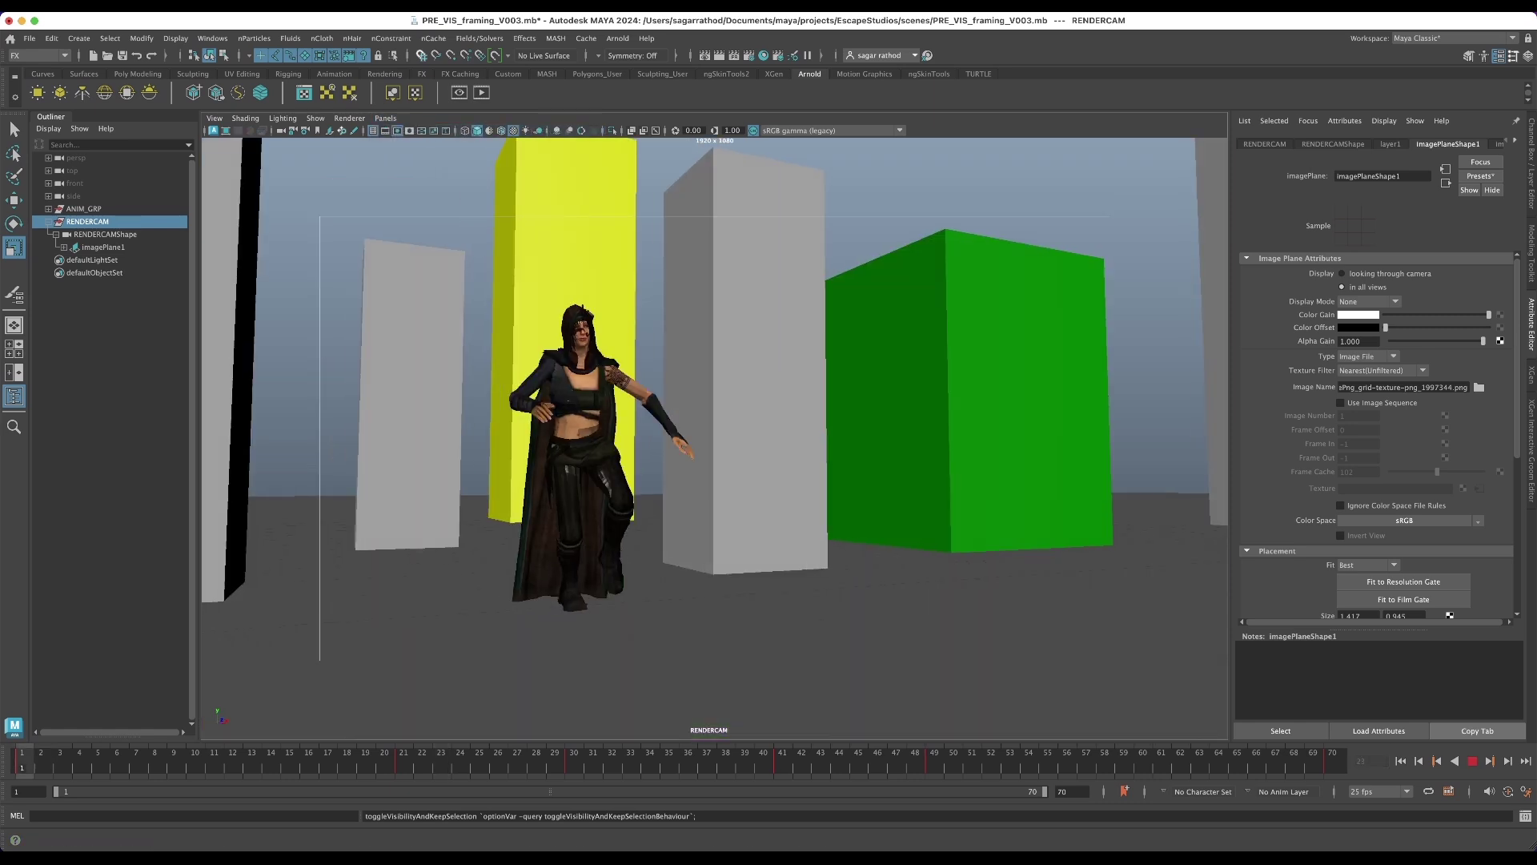
key(alt+v)
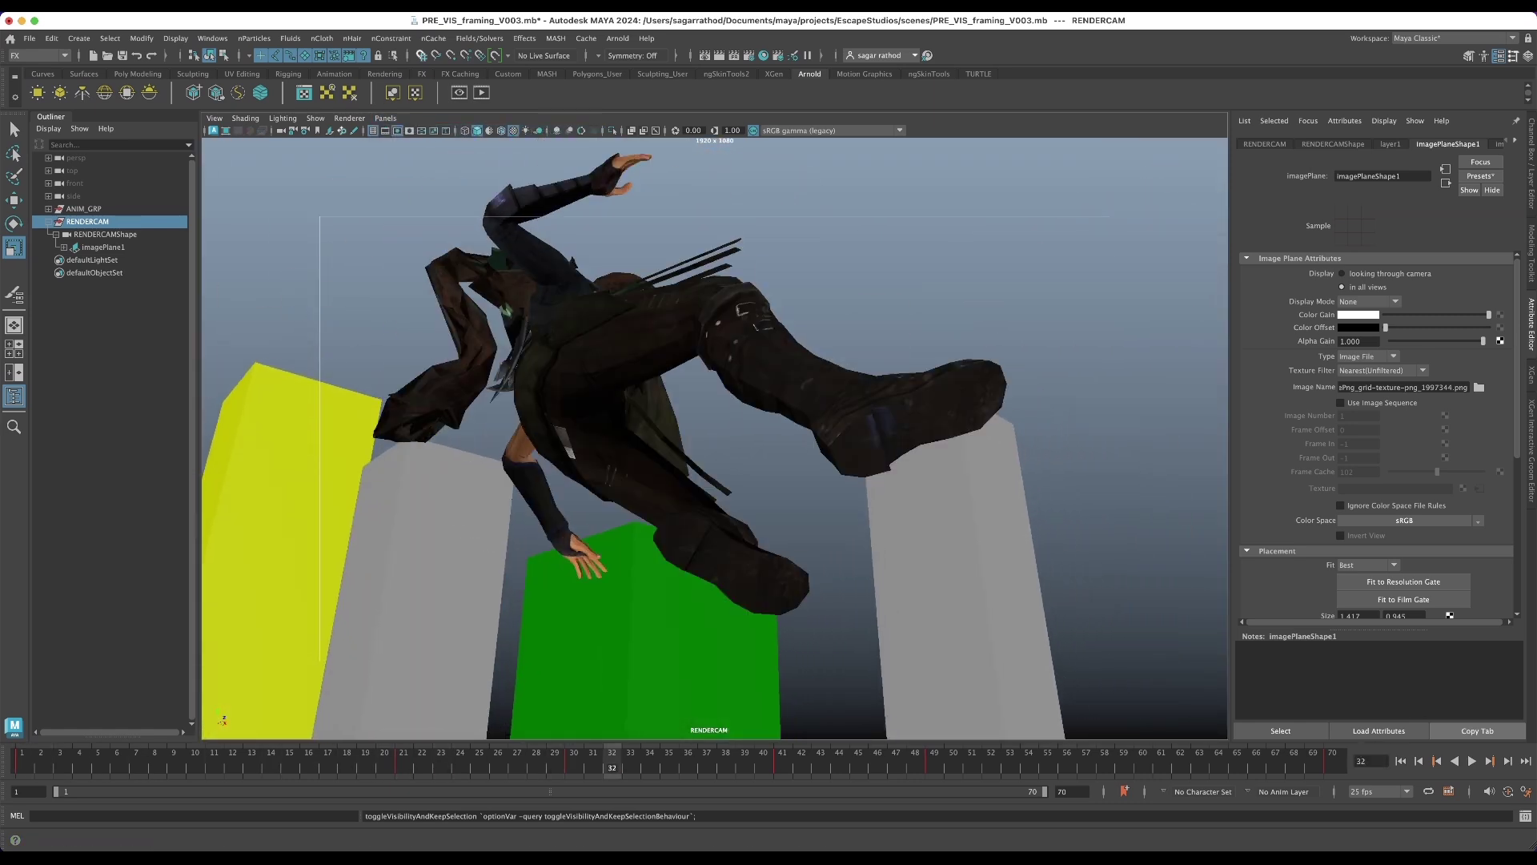
click(1400, 760)
key(alt+v)
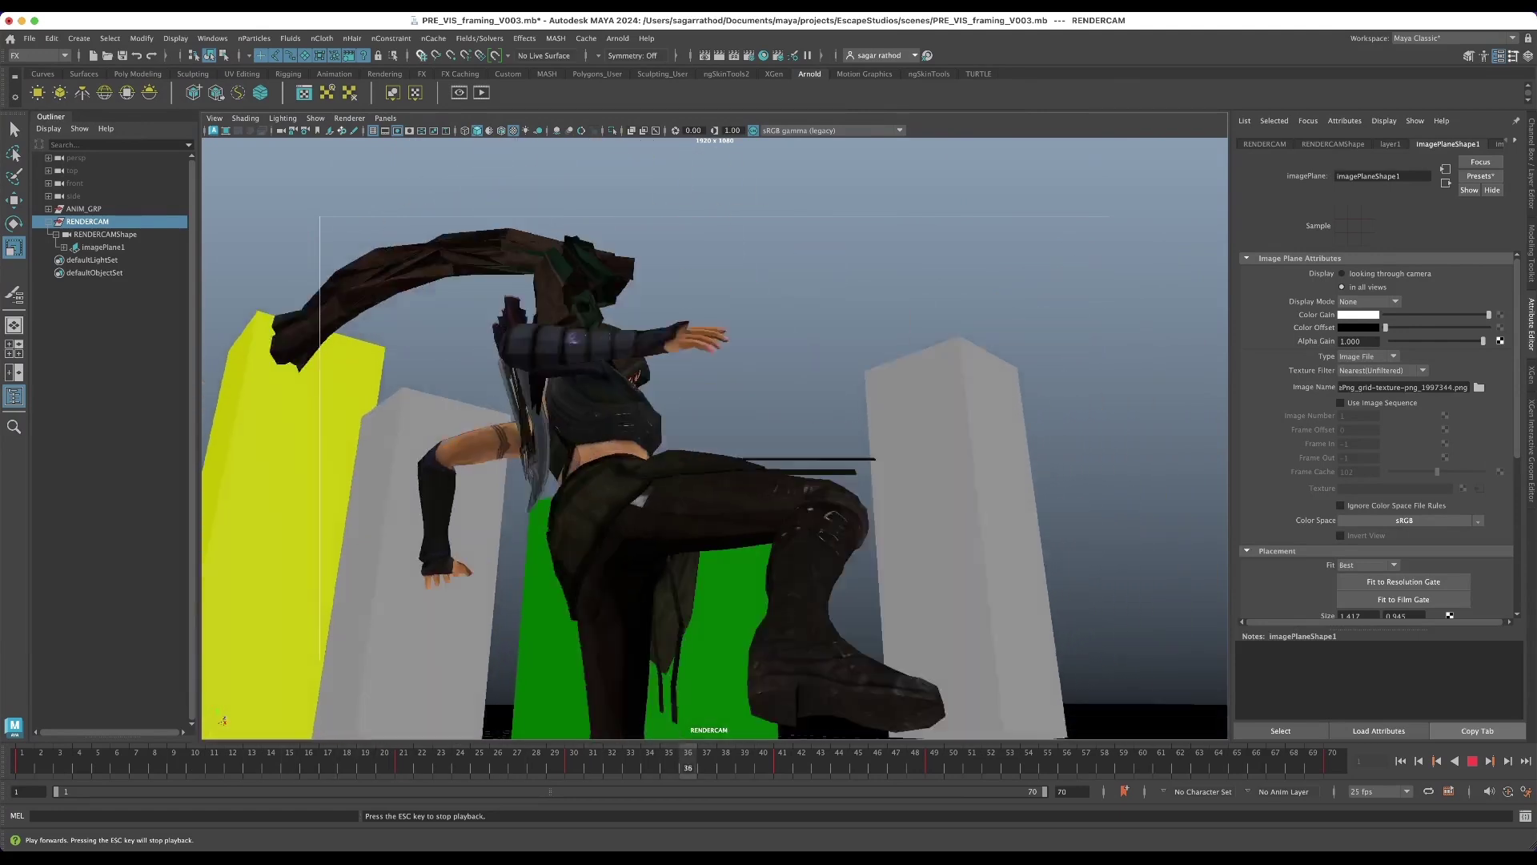
key(Escape)
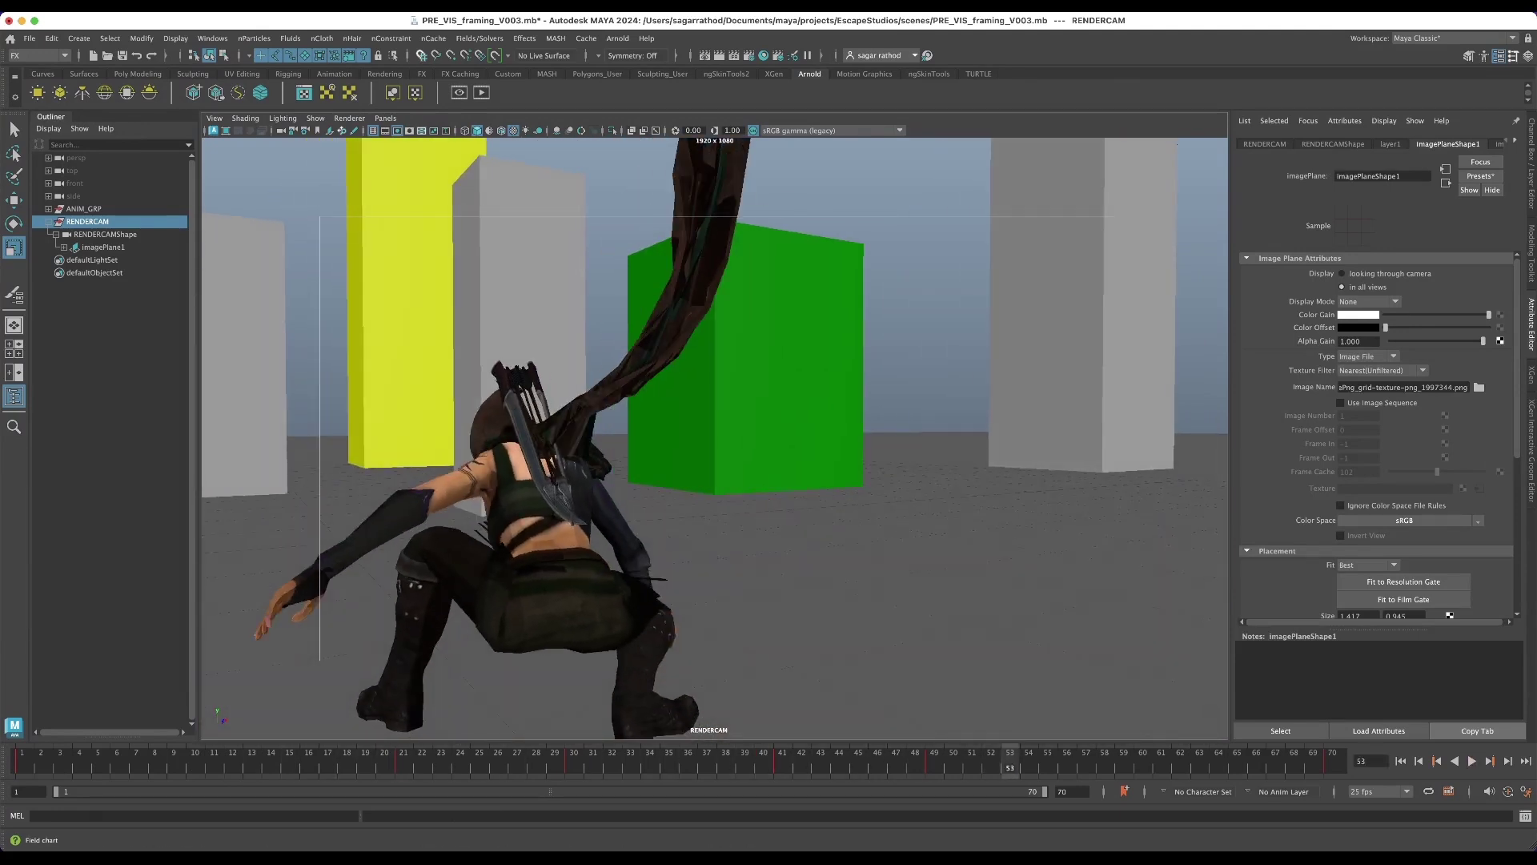
- Turn on the field chart overlay in the camera view and play the shot to check the framing against it
click(421, 131)
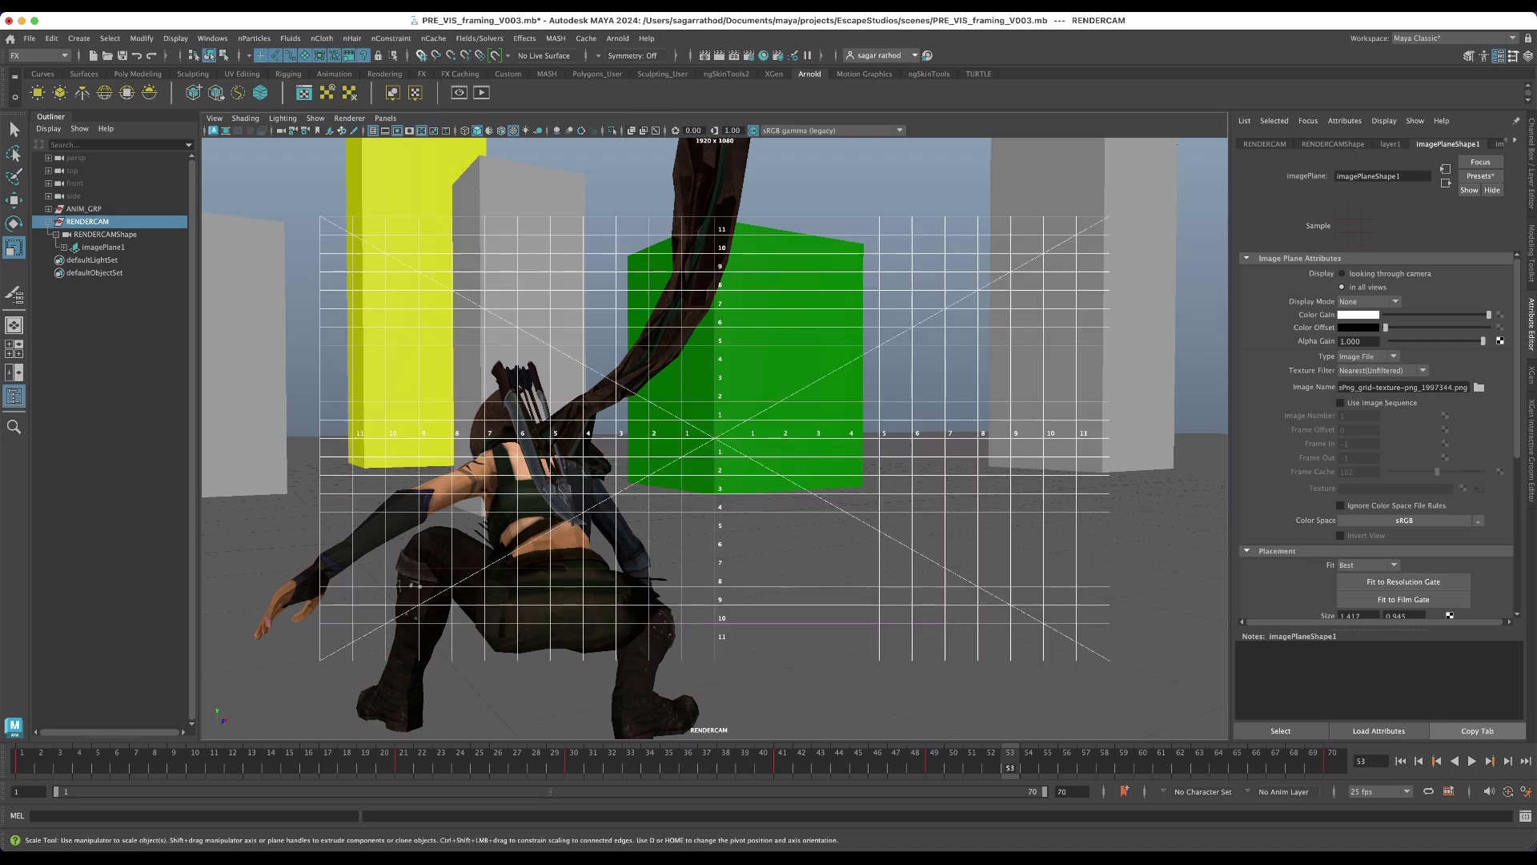
key(alt+v)
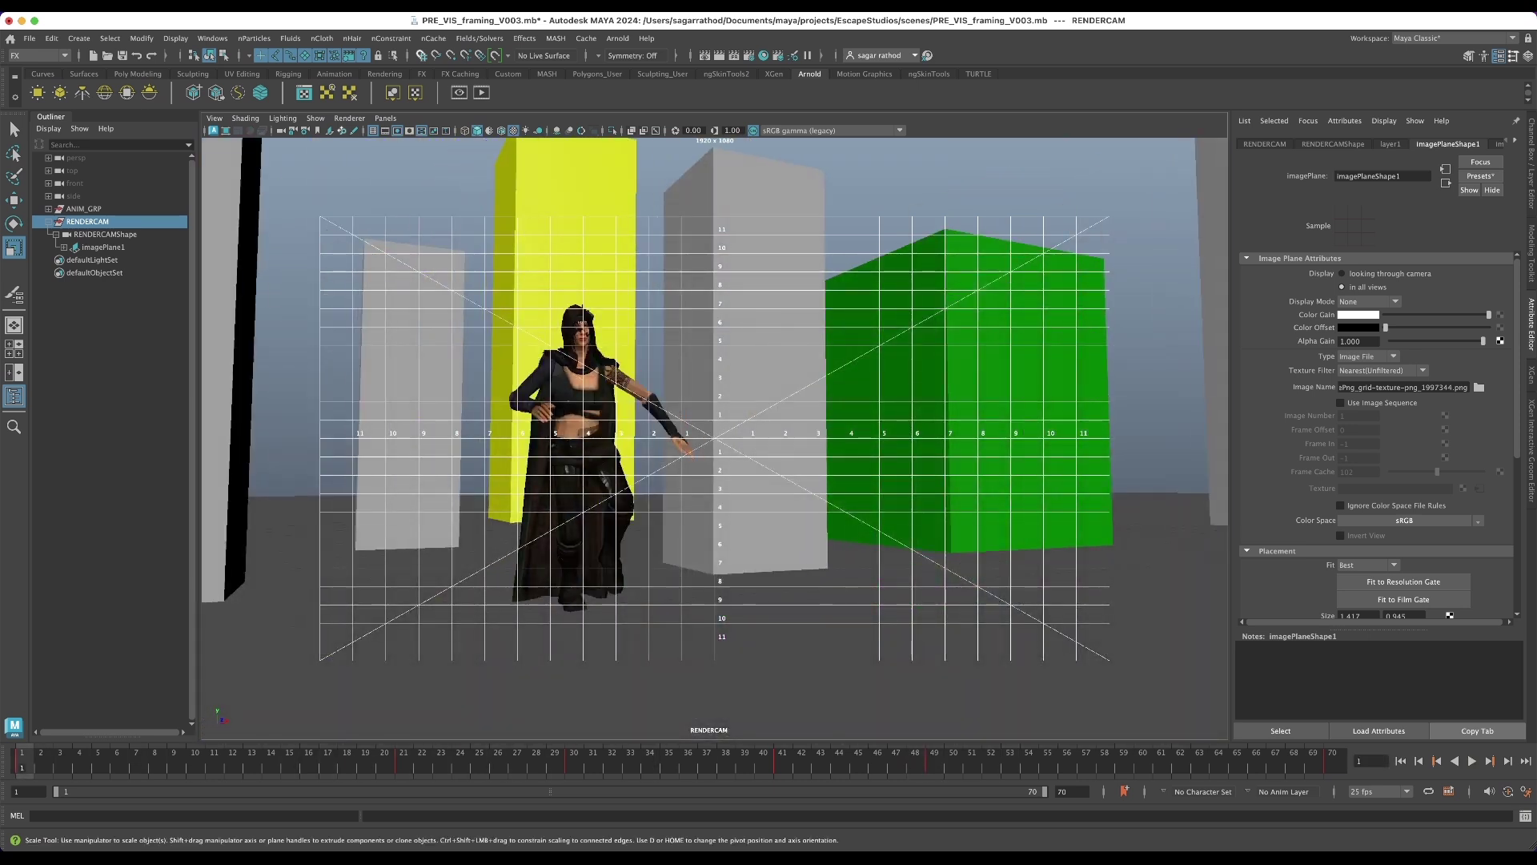
key(alt+v)
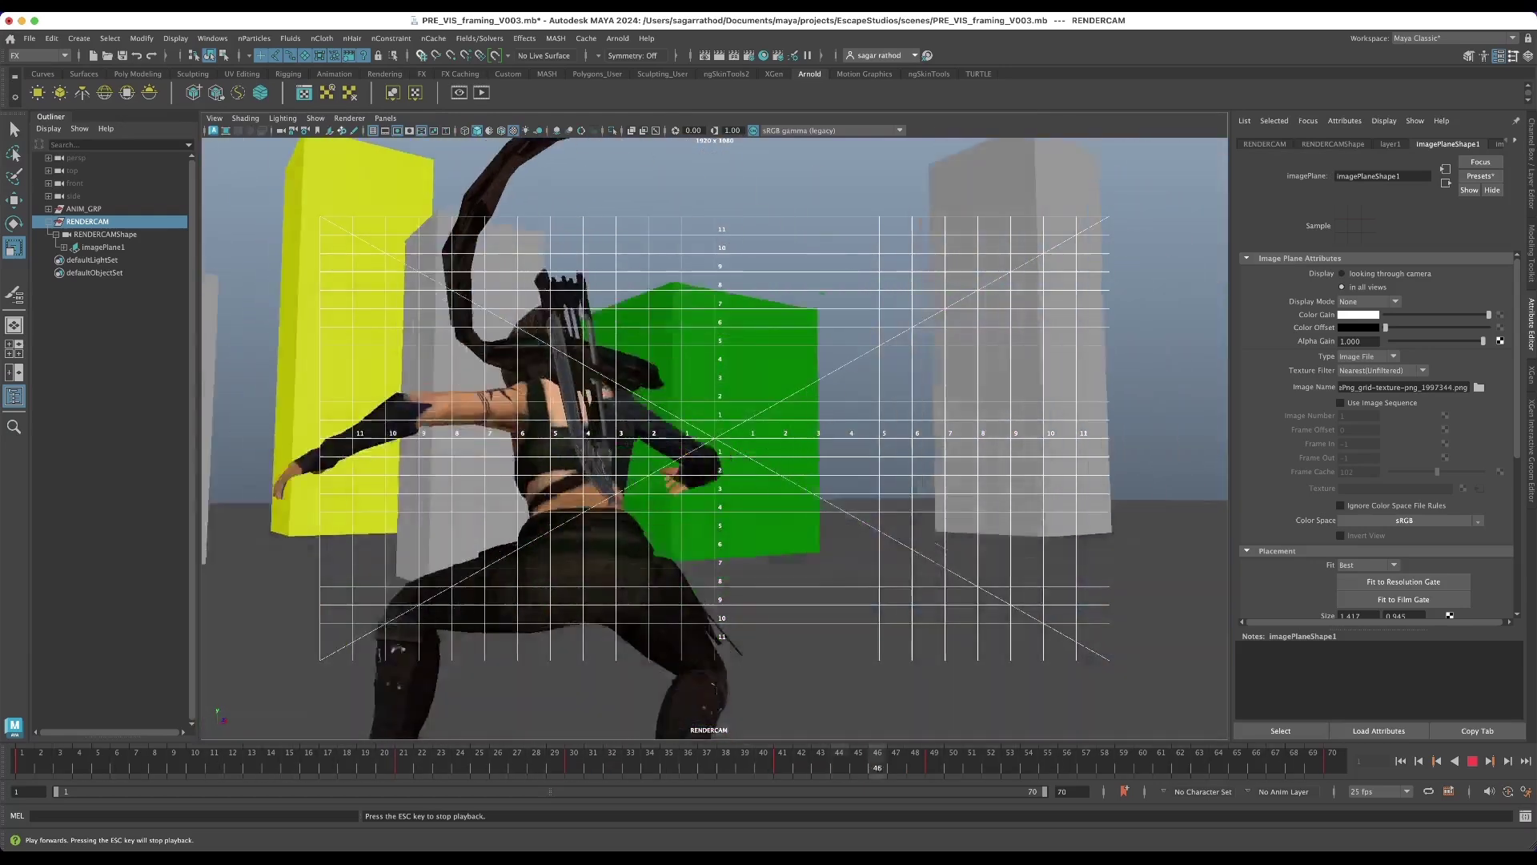
key(Escape)
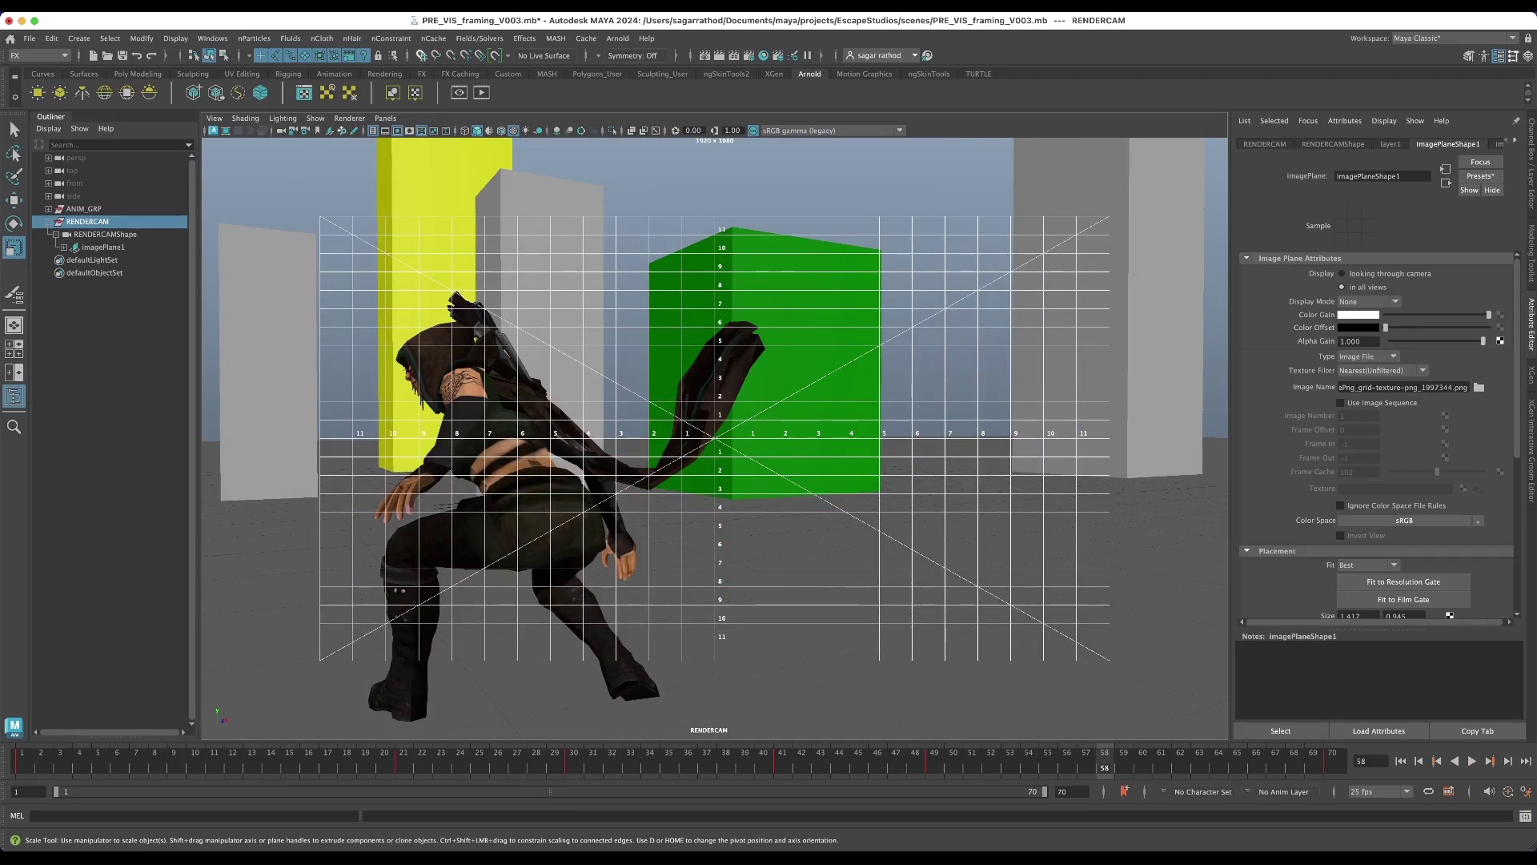
- Set the camera image plane's display mode to RGBA and turn off the field chart overlay
click(1369, 301)
click(1361, 353)
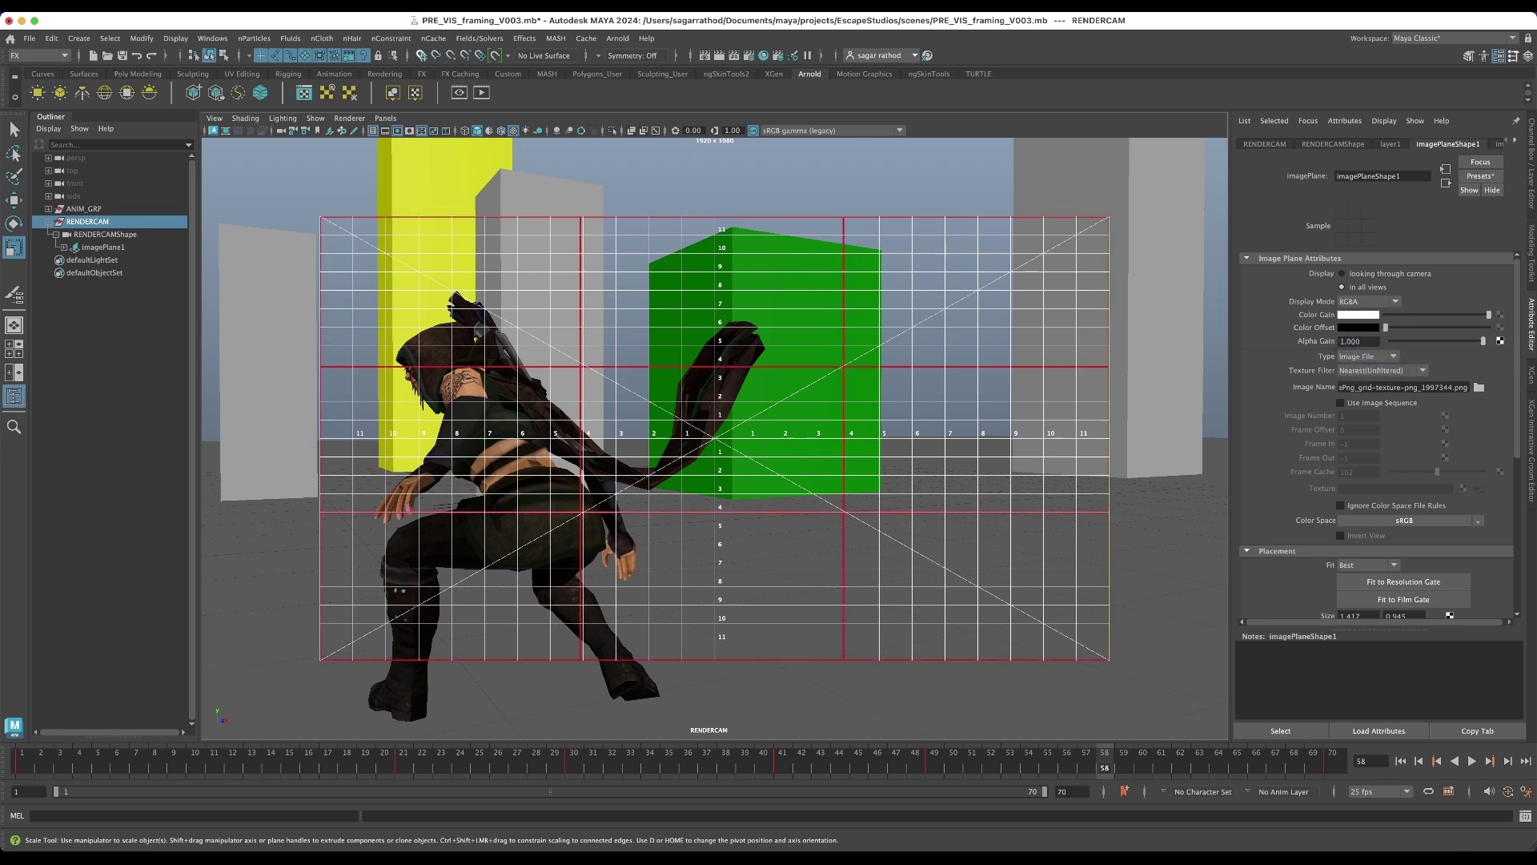
mouse_move(1483, 341)
mouse_down()
mouse_move(1409, 341)
mouse_move(1484, 341)
mouse_up()
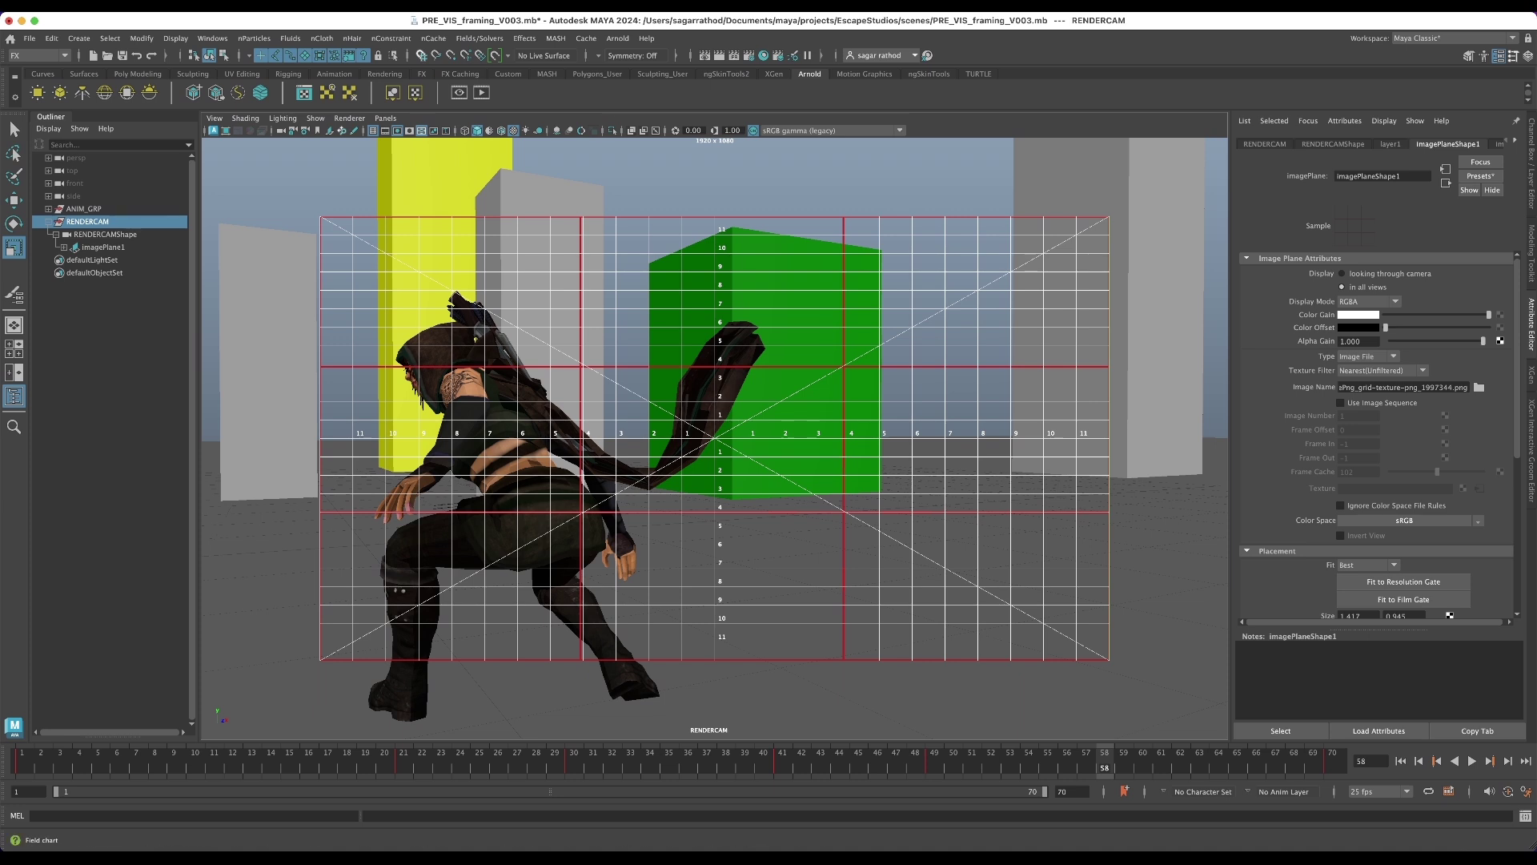
click(422, 129)
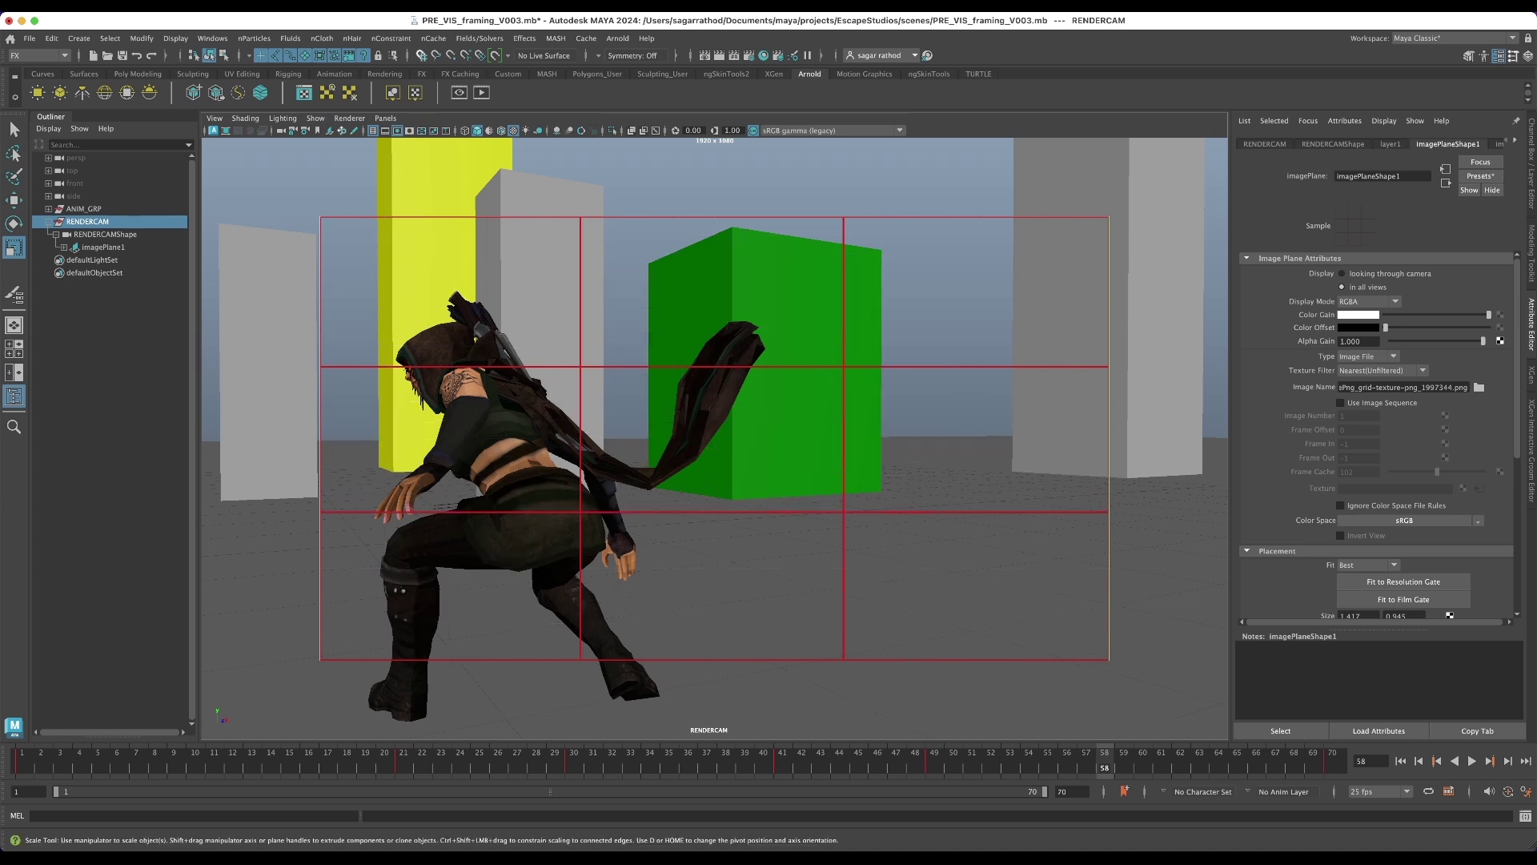
- Play the shot from the first frame to check the character's placement against the red rule-of-thirds grid
key(alt+shift+v)
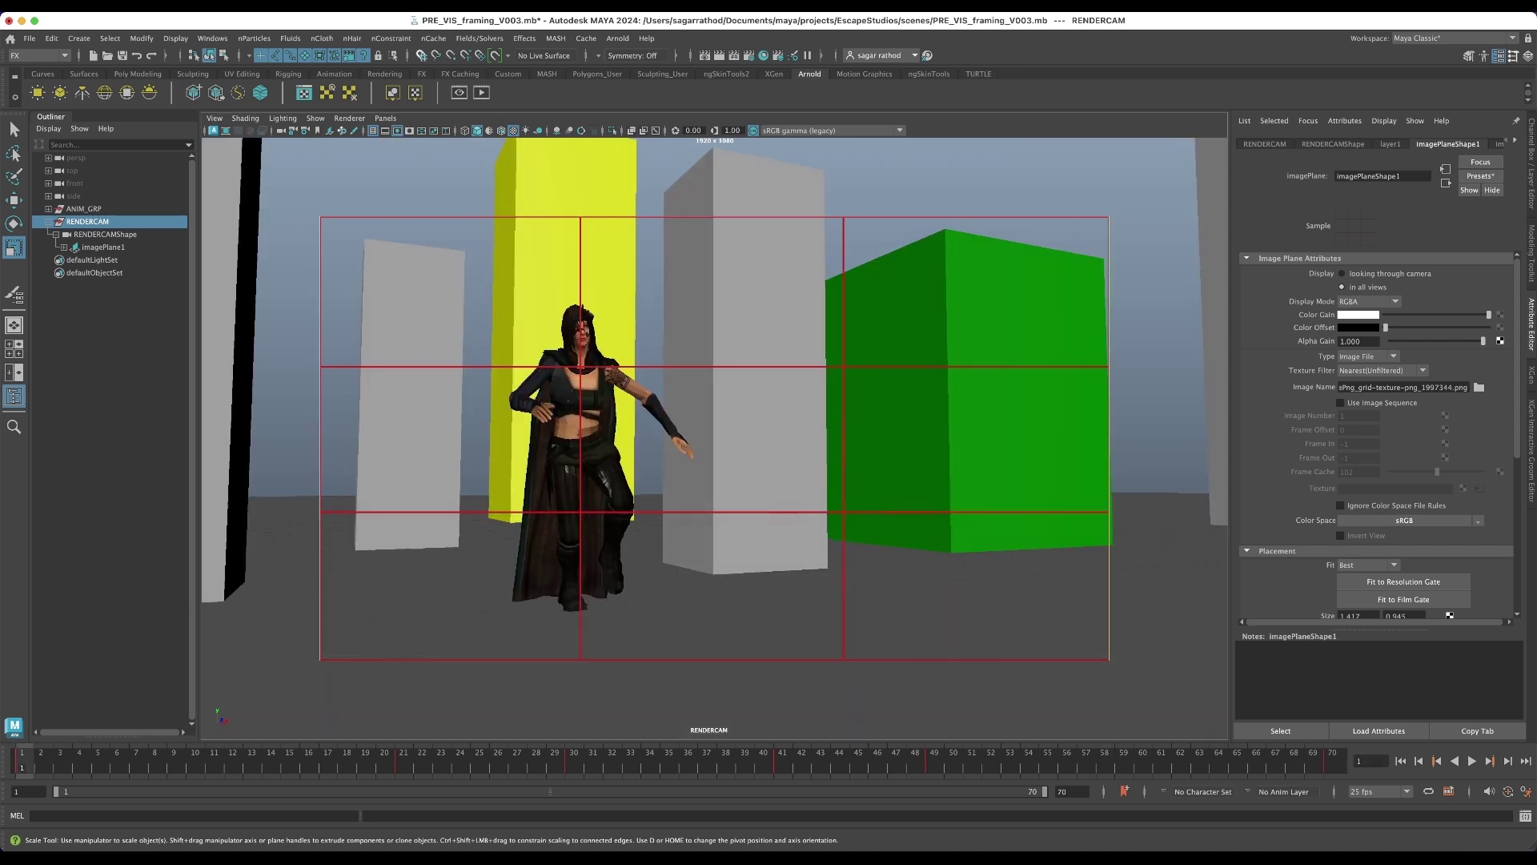
key(alt+v)
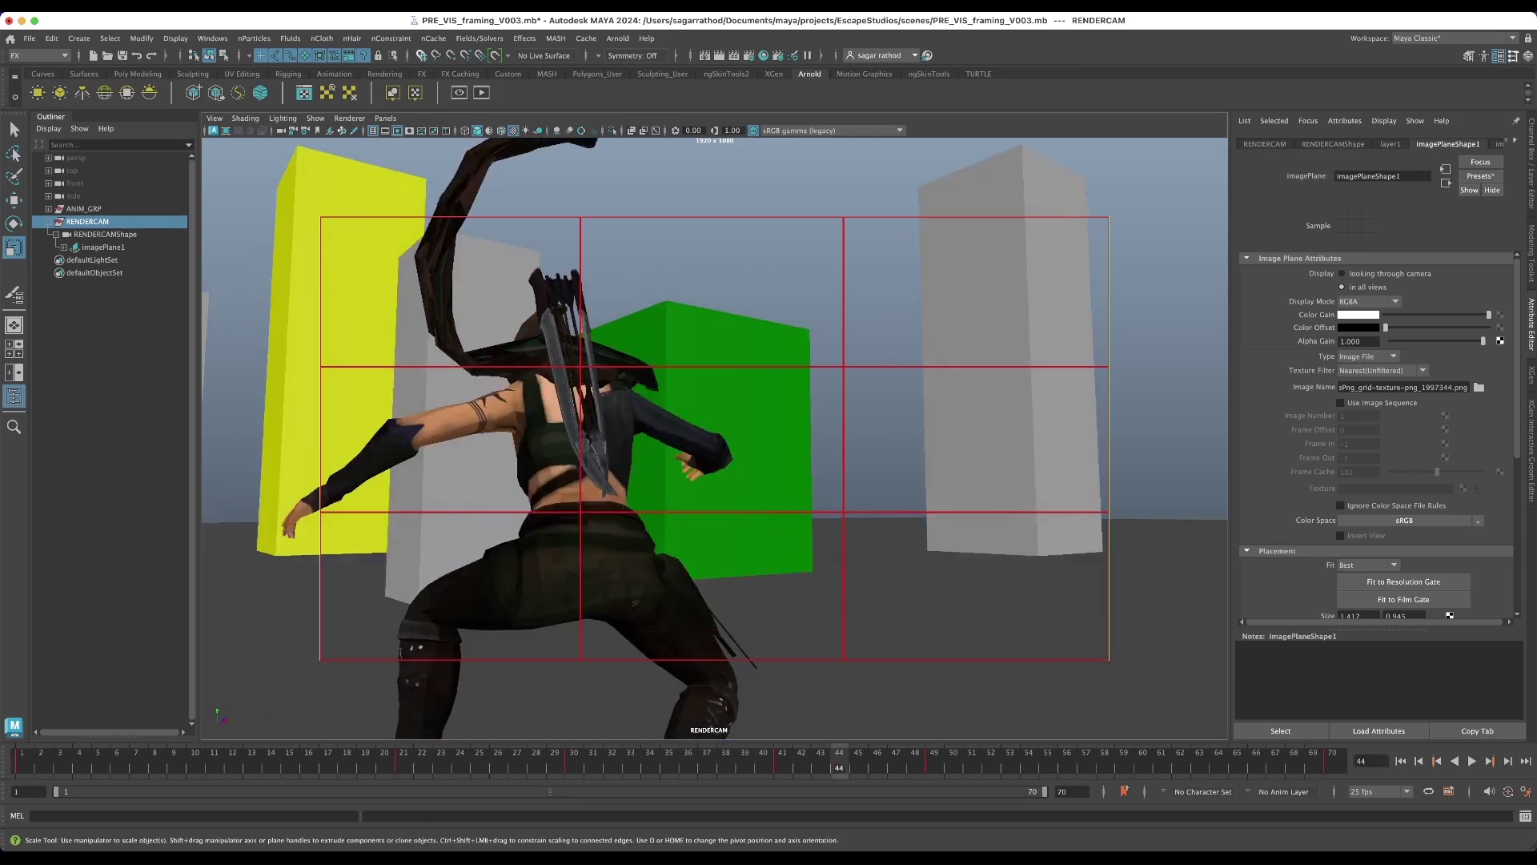
key(alt+v)
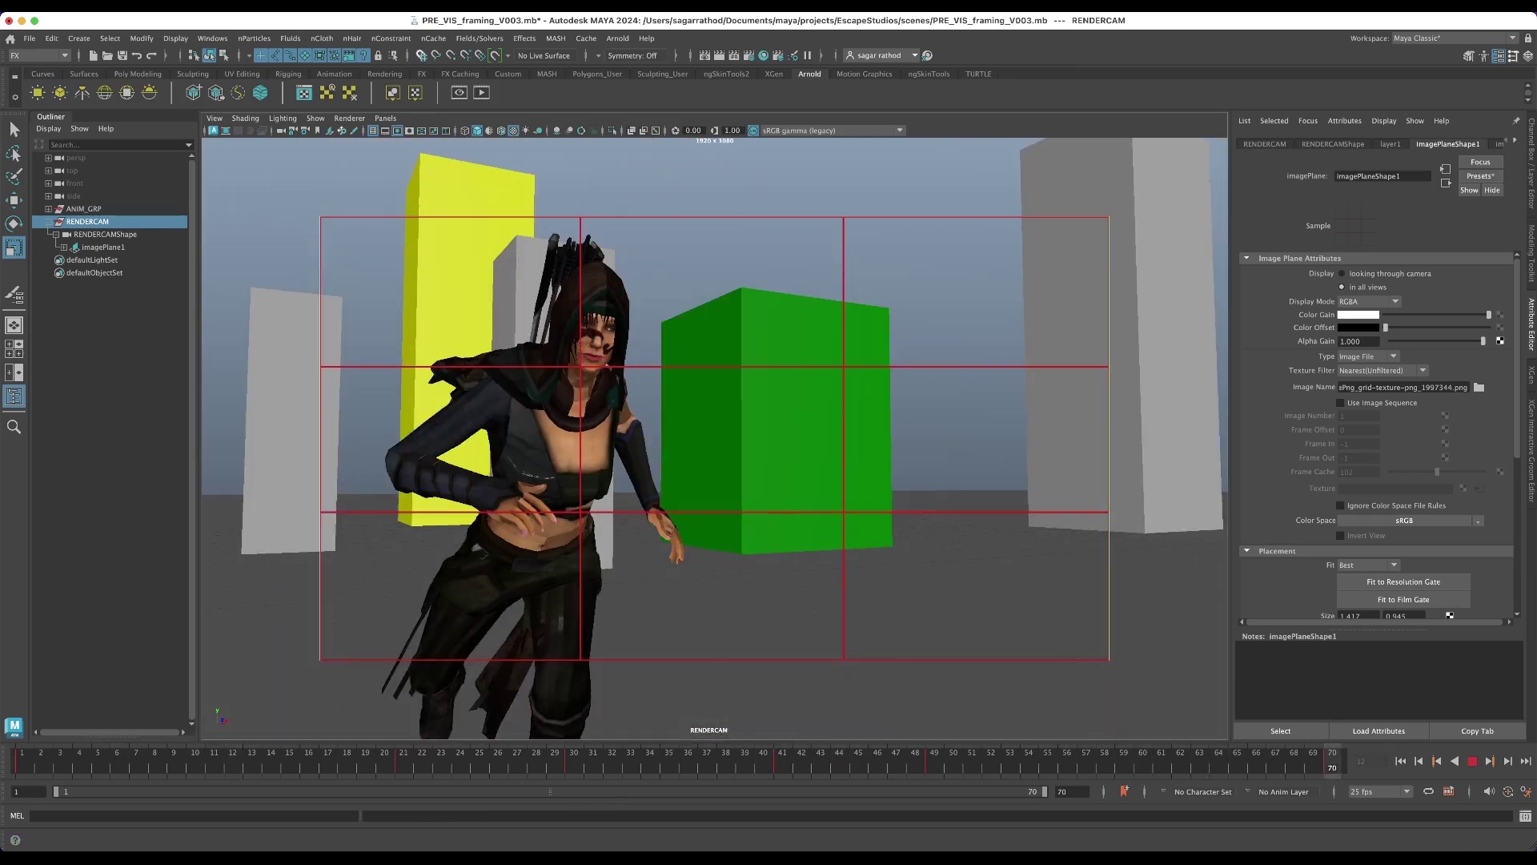
key(alt+v)
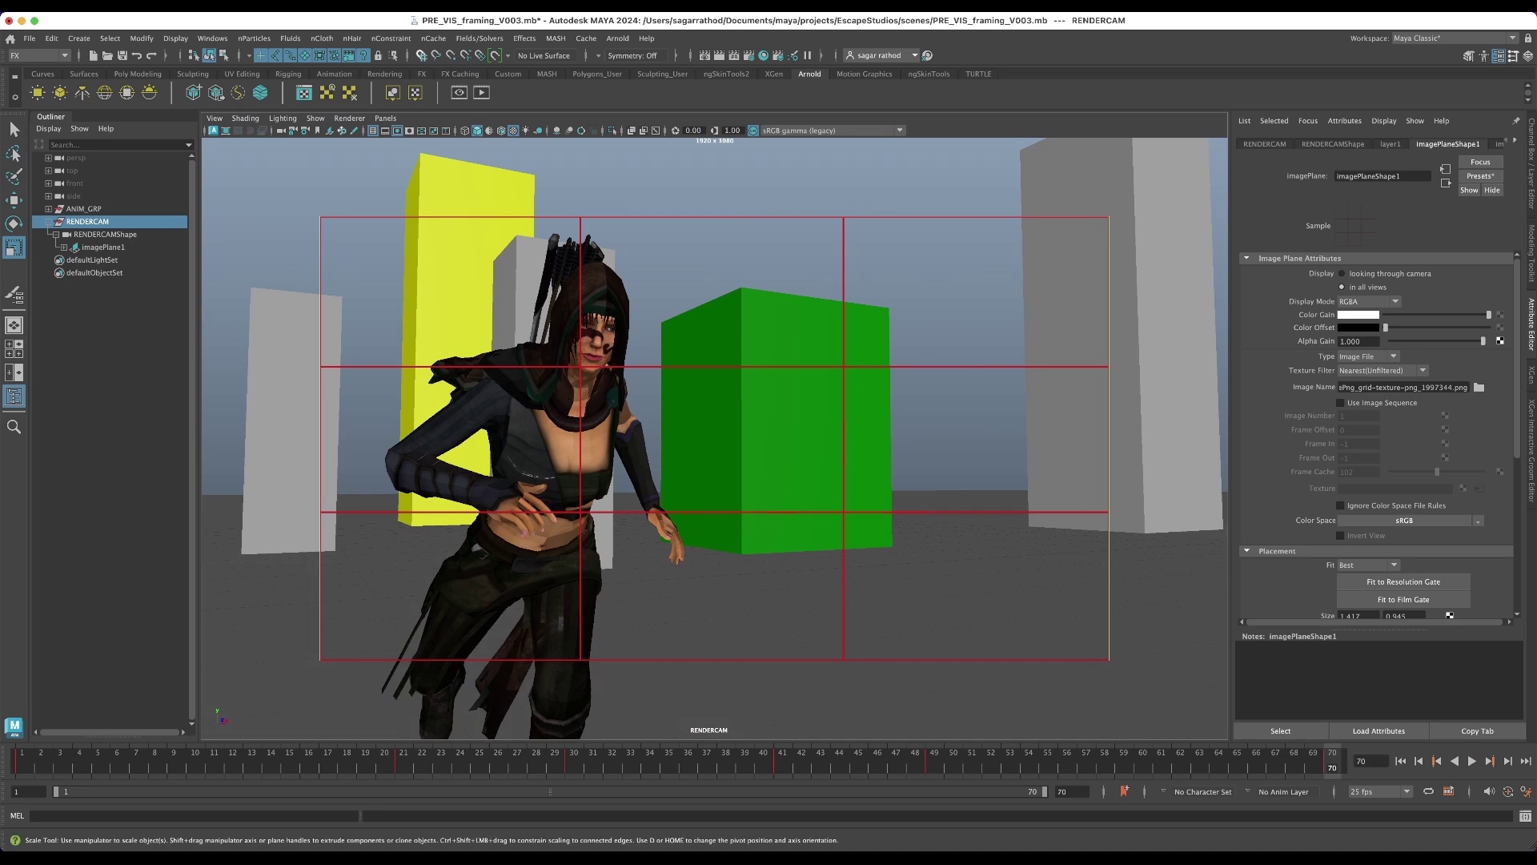
key(alt+v)
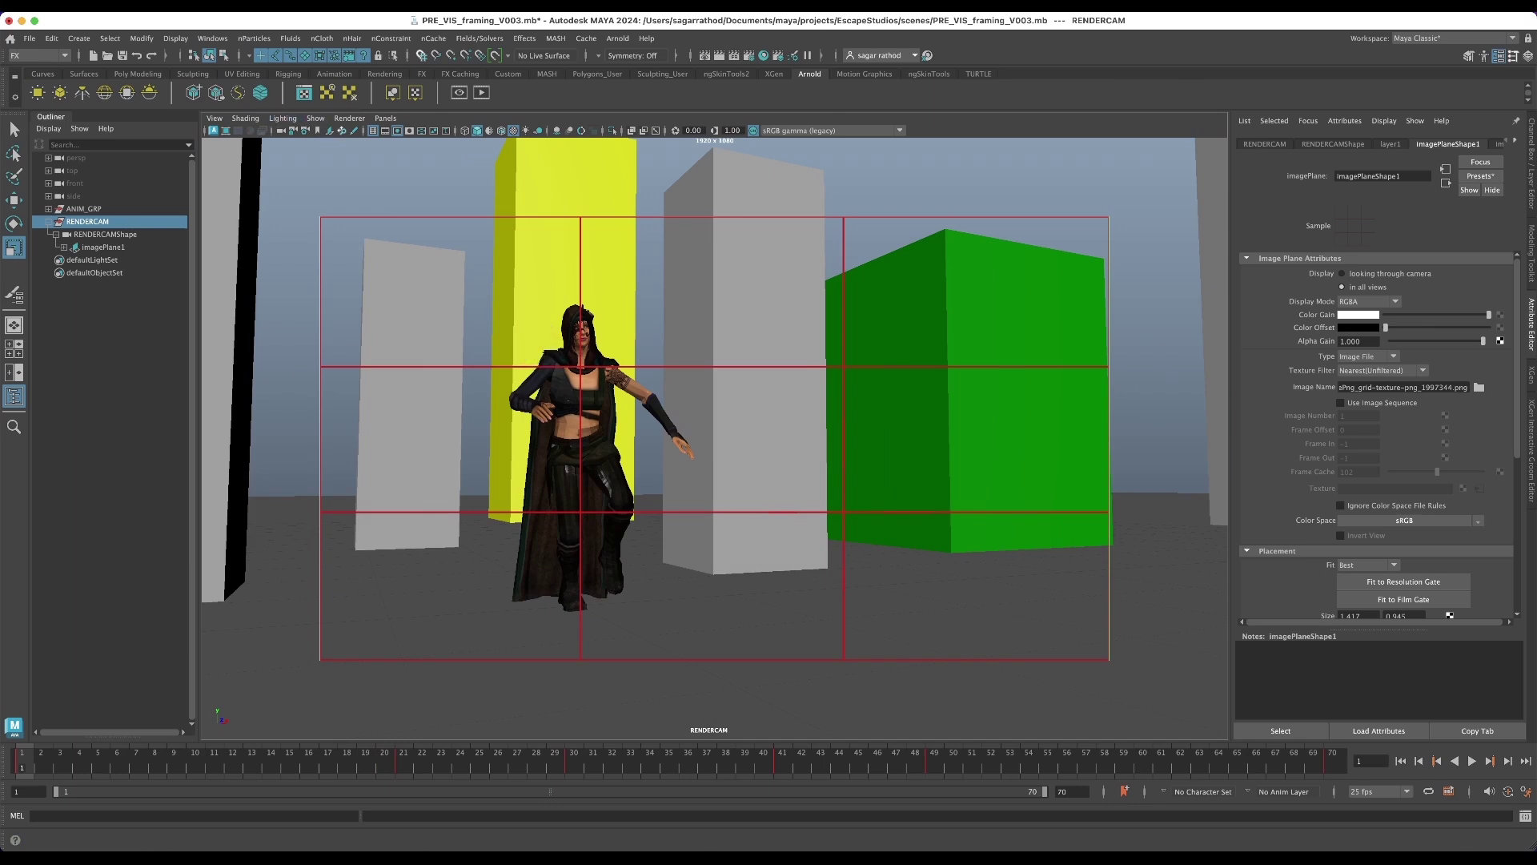
- Select RENDERCAM, highlight its keyframes from about frame 4 to 70 on the timeline, and open the editing options for that range
click(103, 246)
click(105, 234)
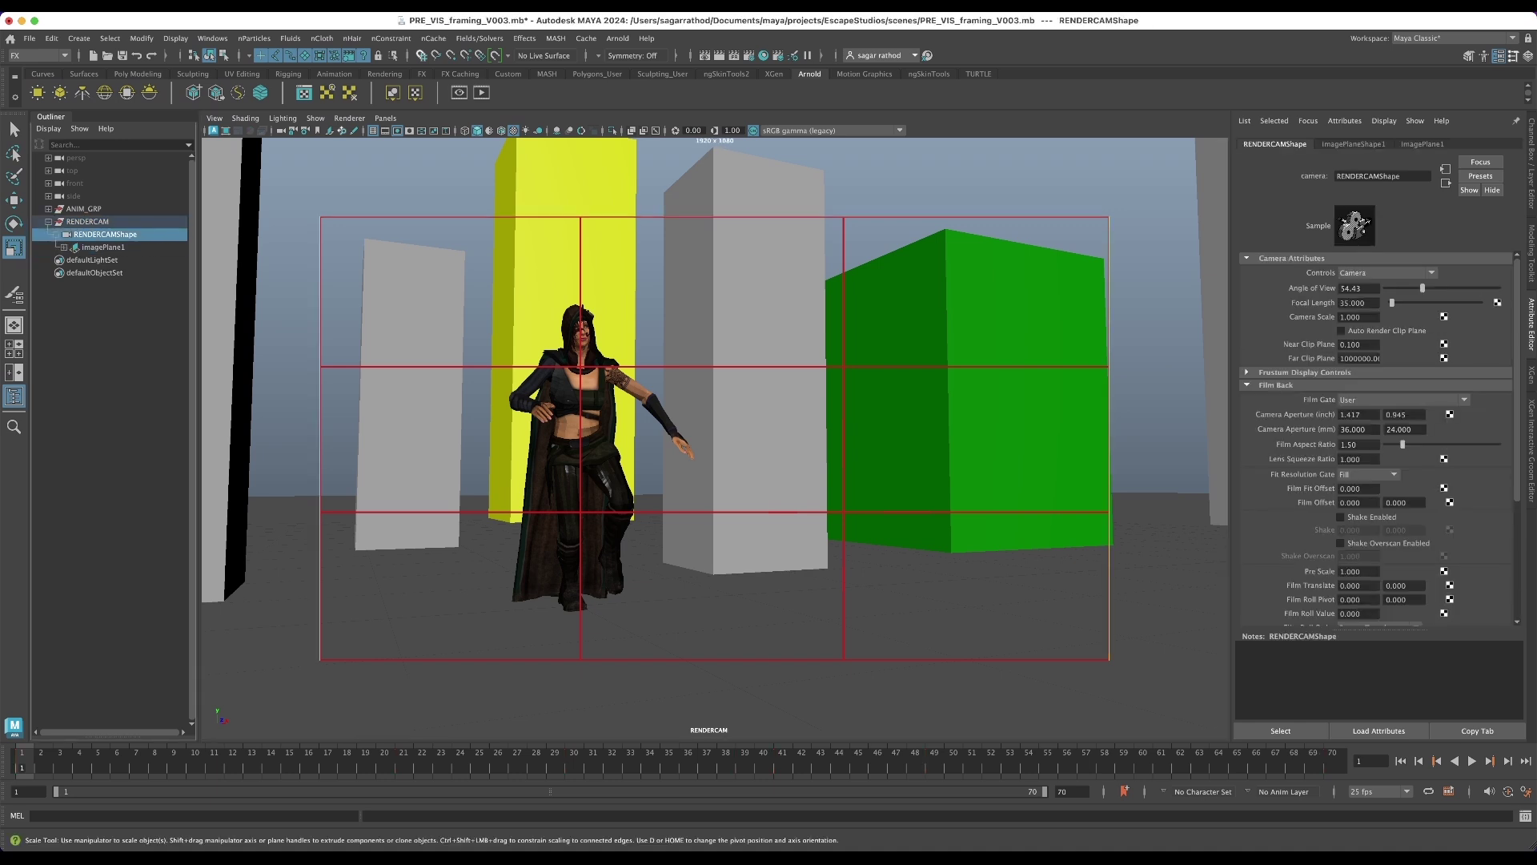
click(87, 220)
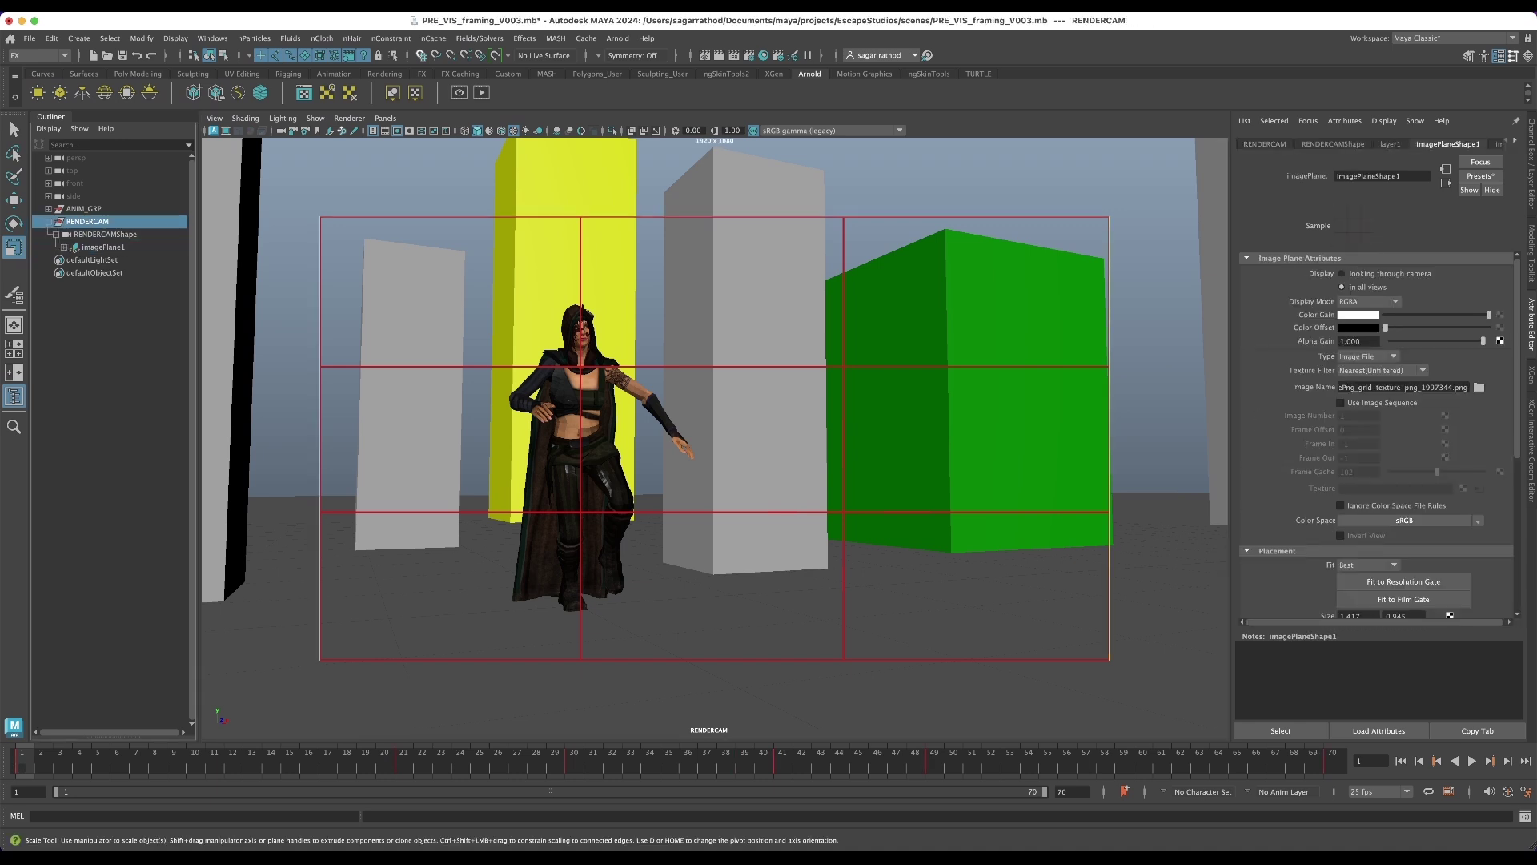
drag(150, 760, 1099, 760)
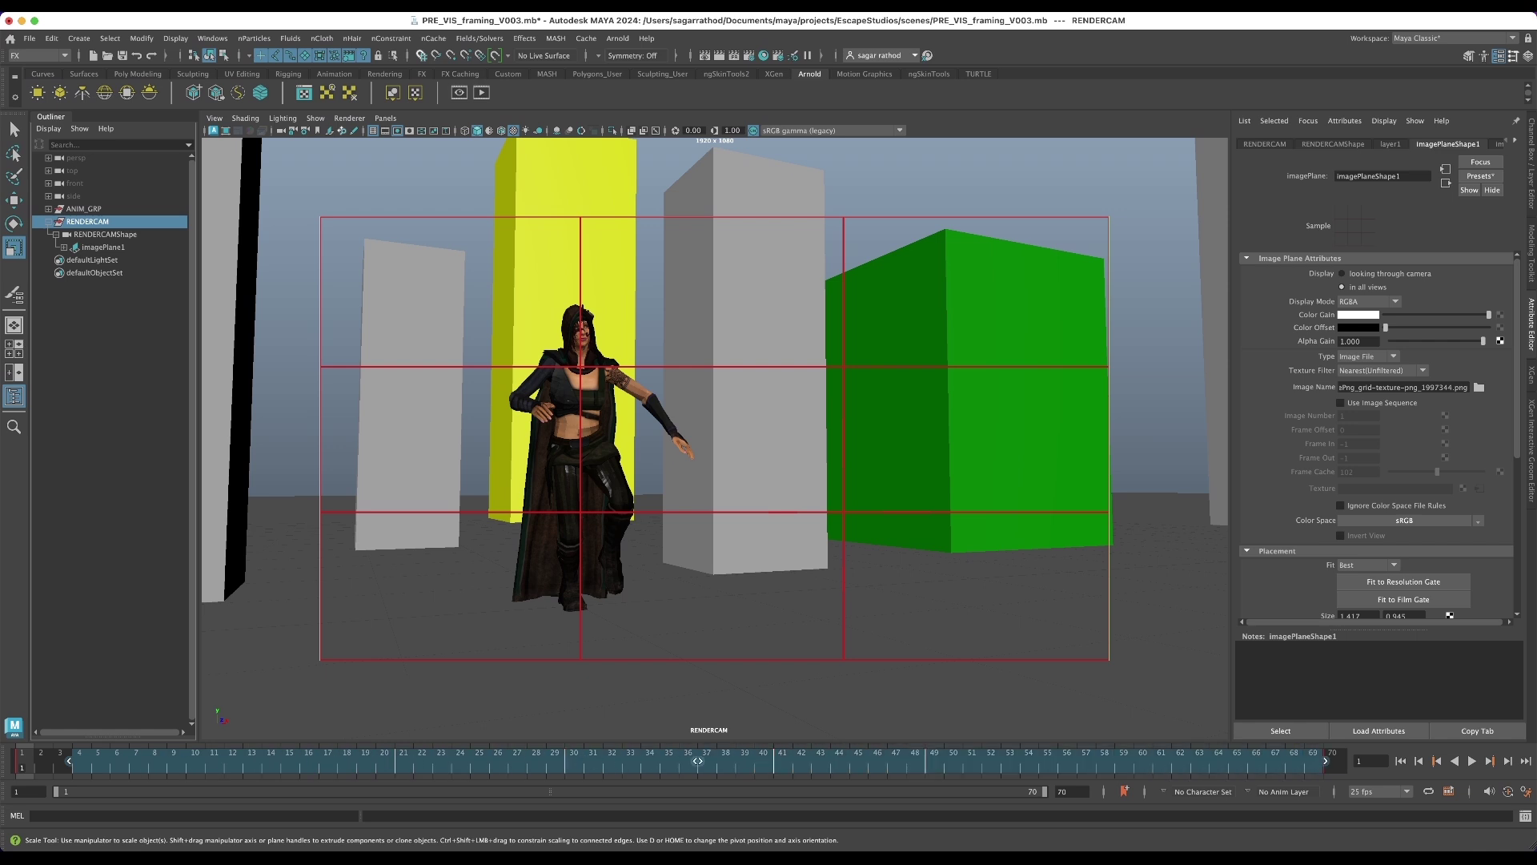
right_click(1300, 765)
mouse_move(1361, 557)
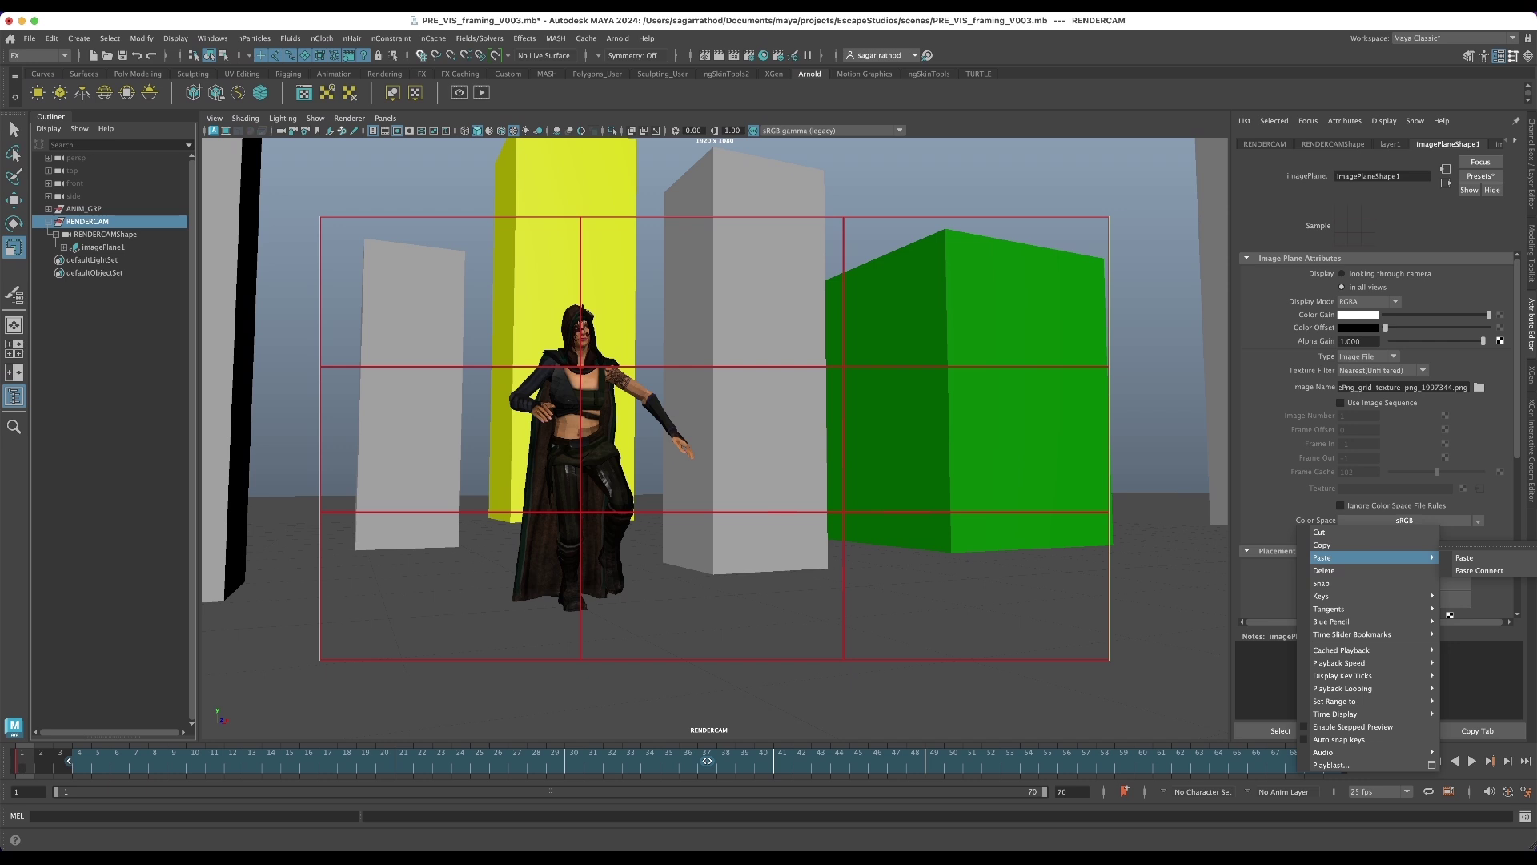